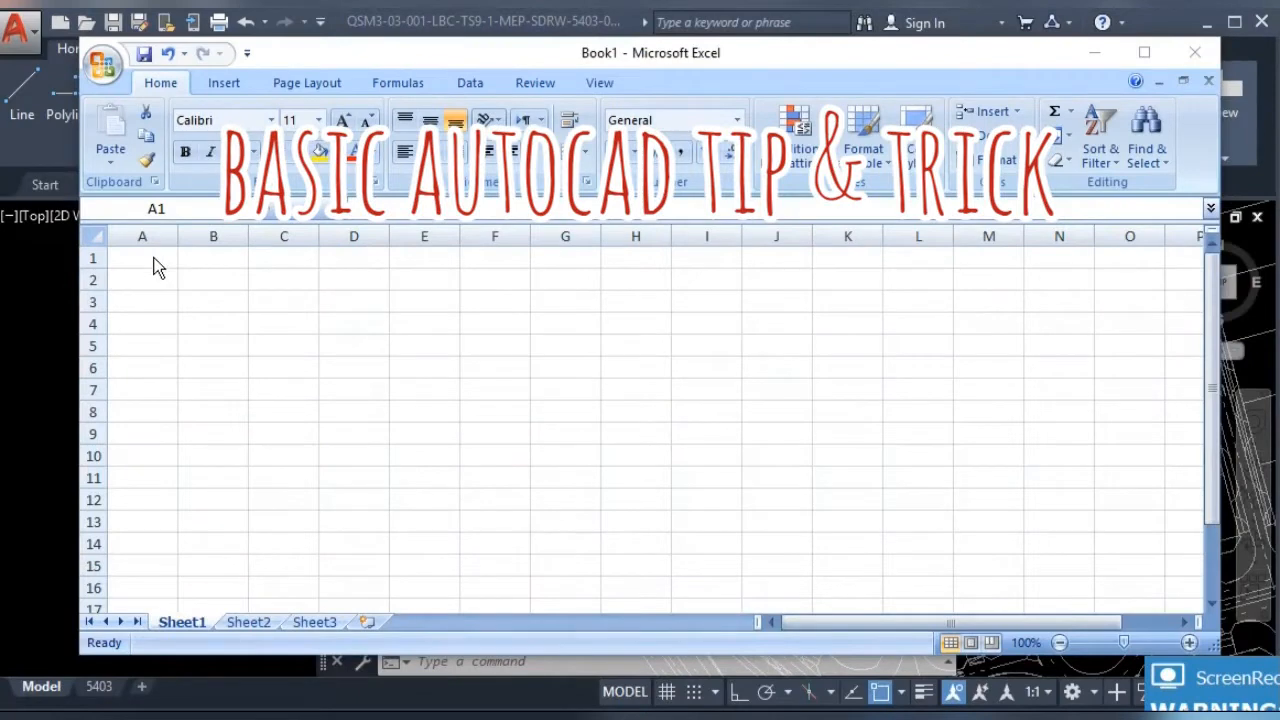
Enter the title "DIA. 200 BYPASS MANHOLE COORDINATES" in cell A1.
click(163, 262)
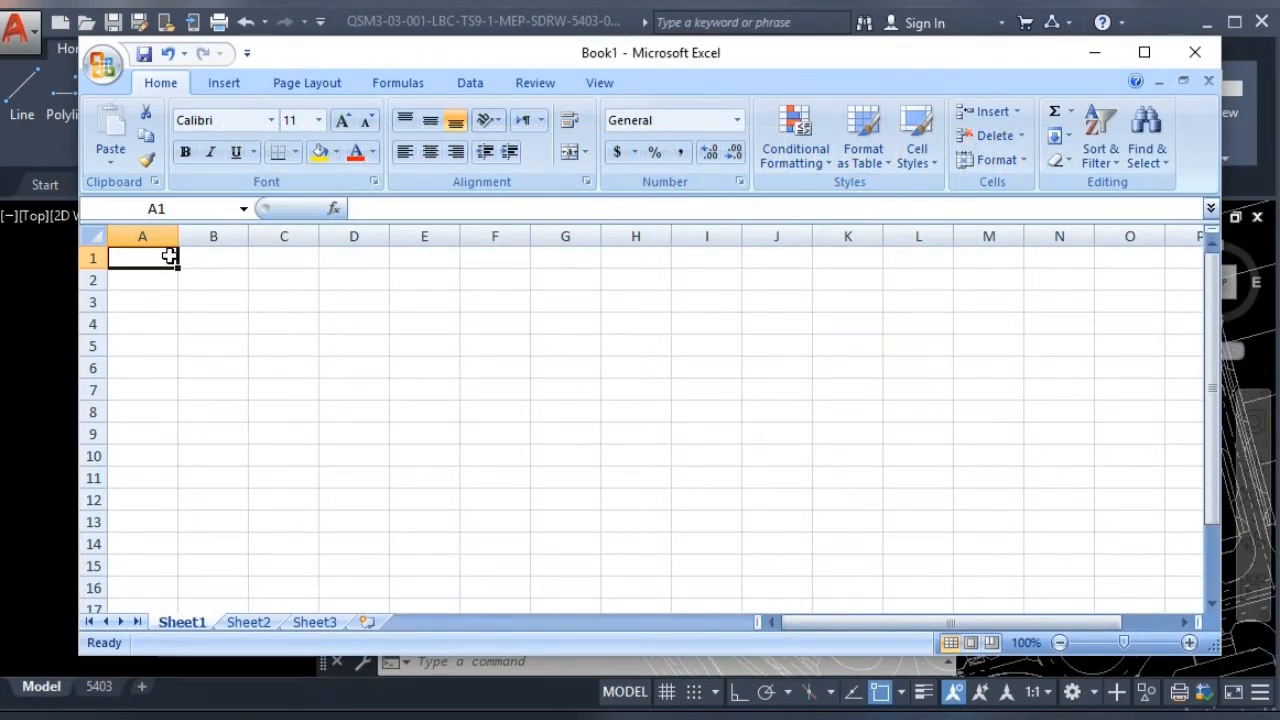
text(DIA)
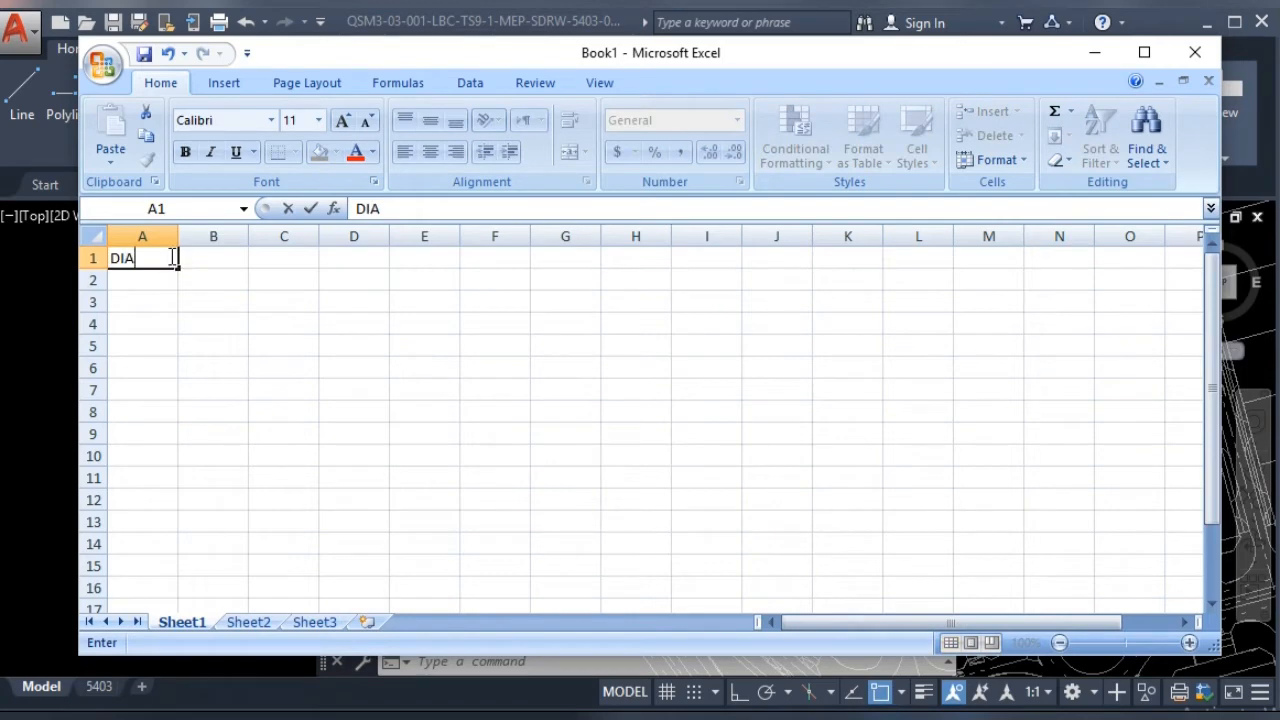
text(. 2)
text(00 BYPASS MANHOL)
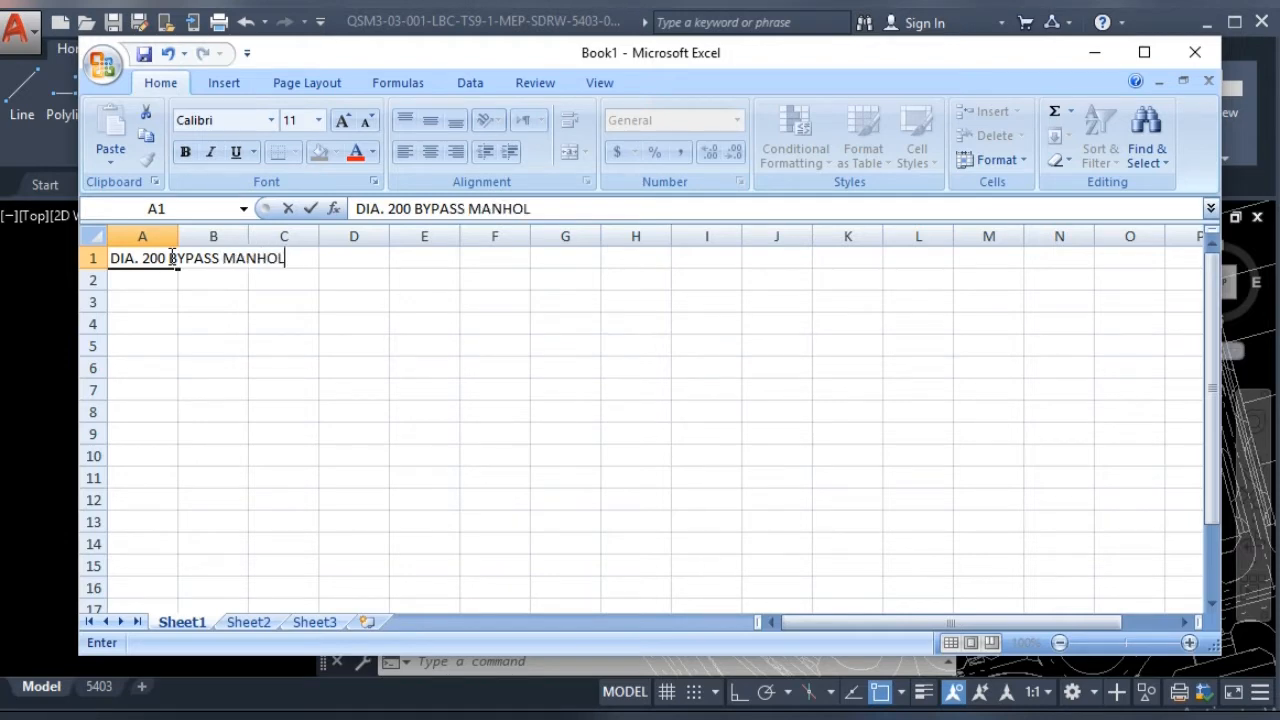
text(E COORDINATES)
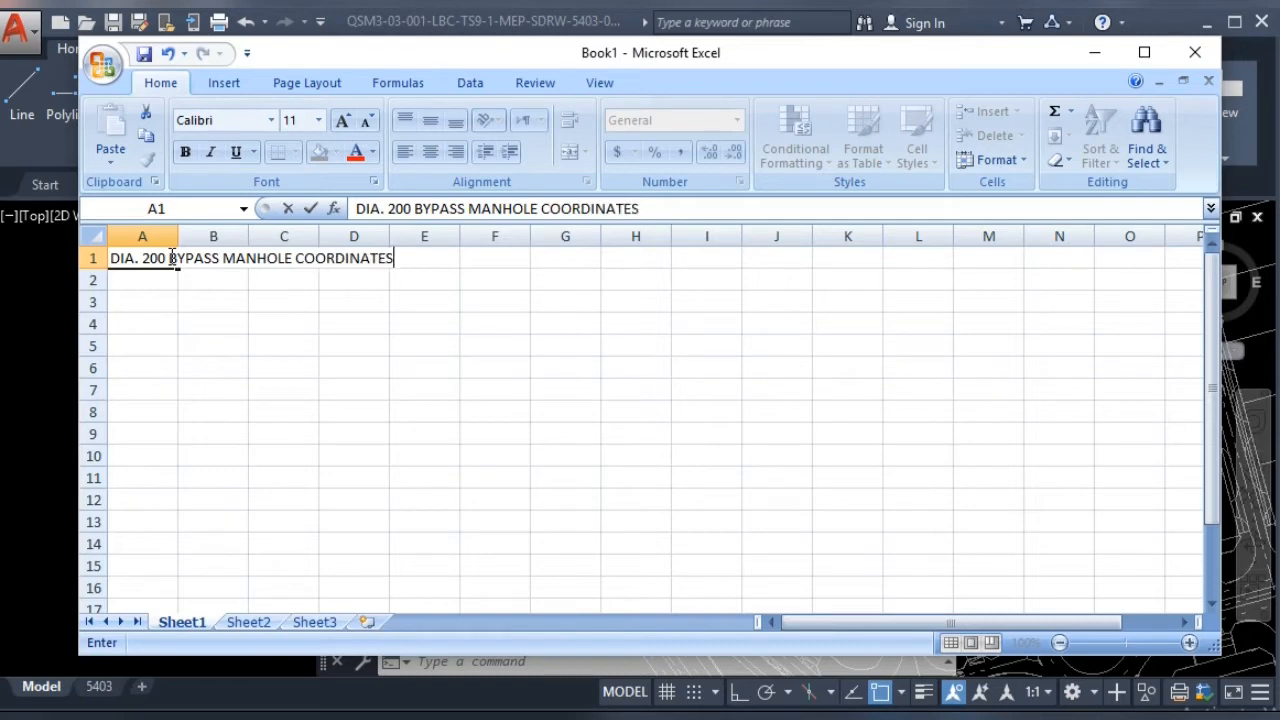
Add the column headings PT, EASTING and NORTHING in cells A2 to C2.
click(147, 280)
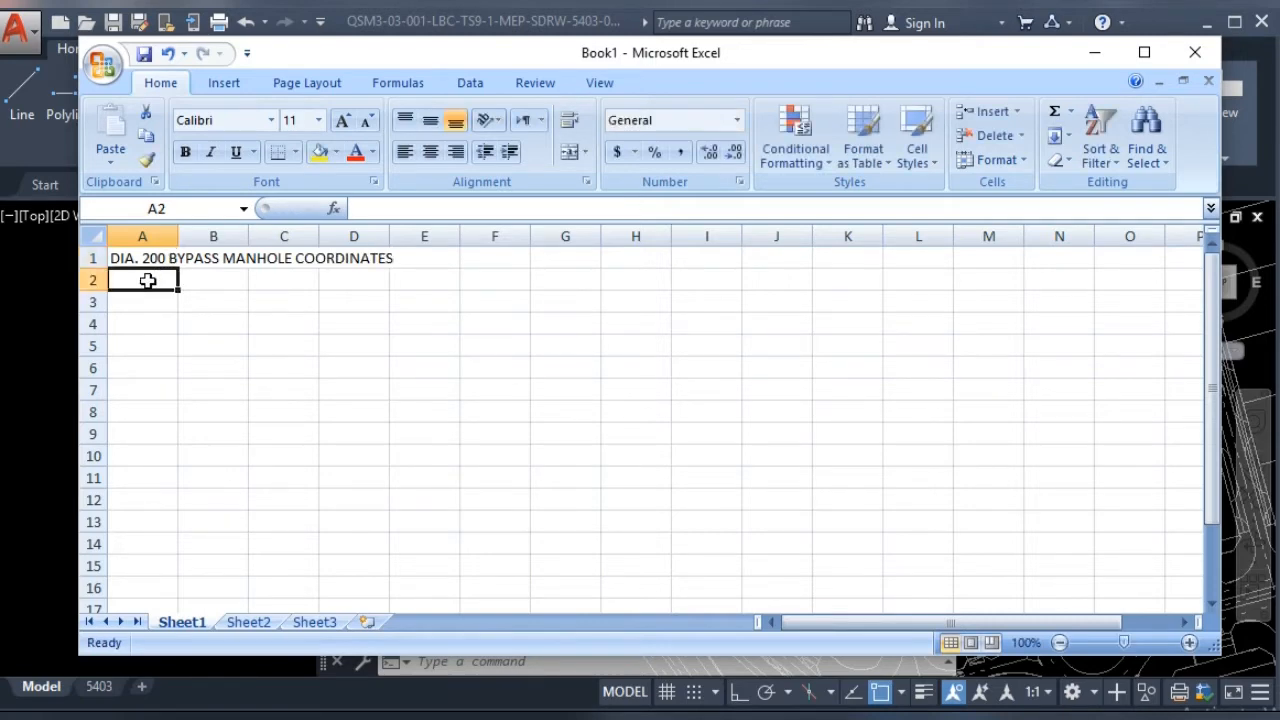
text(PT)
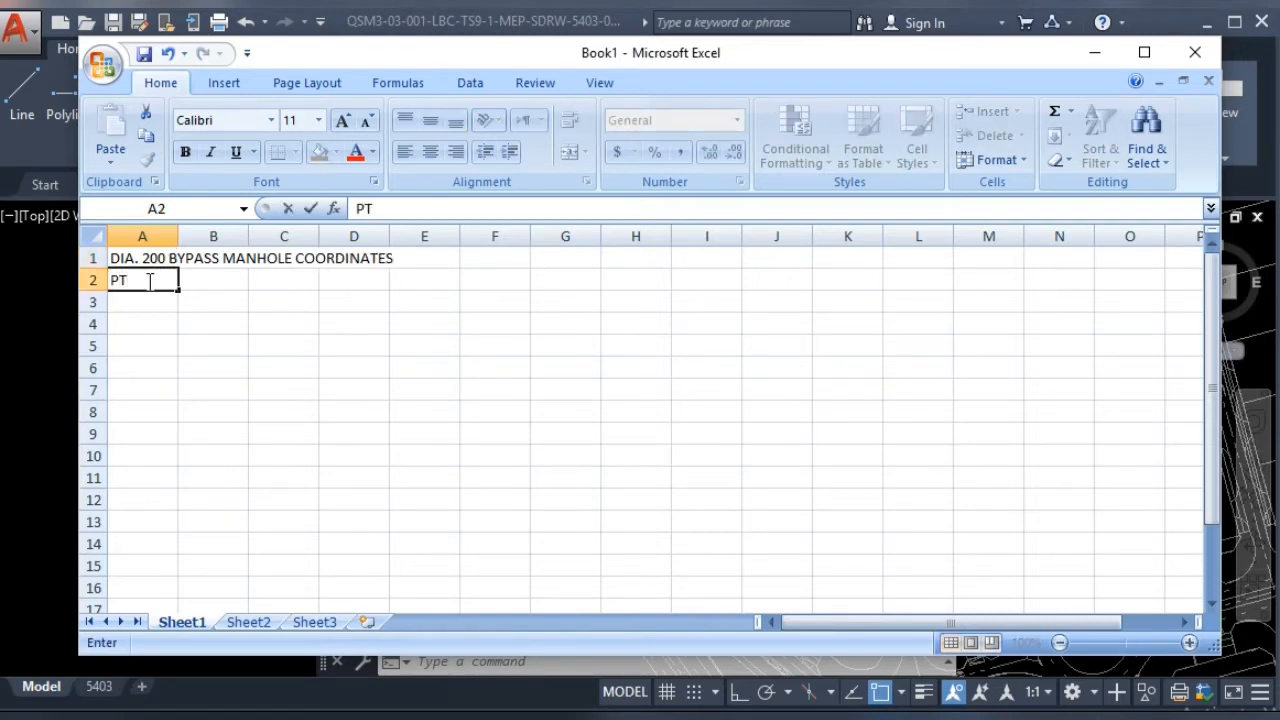
key(Tab)
text(EAS)
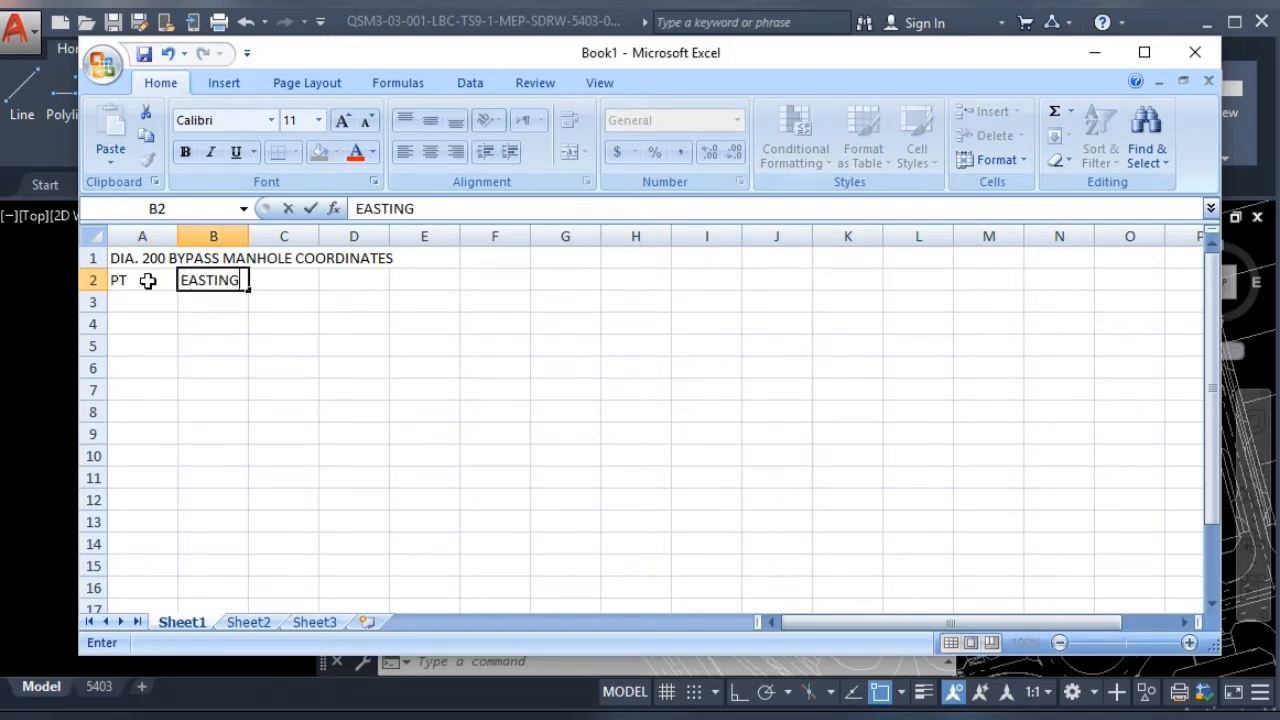
key(Tab)
text(N)
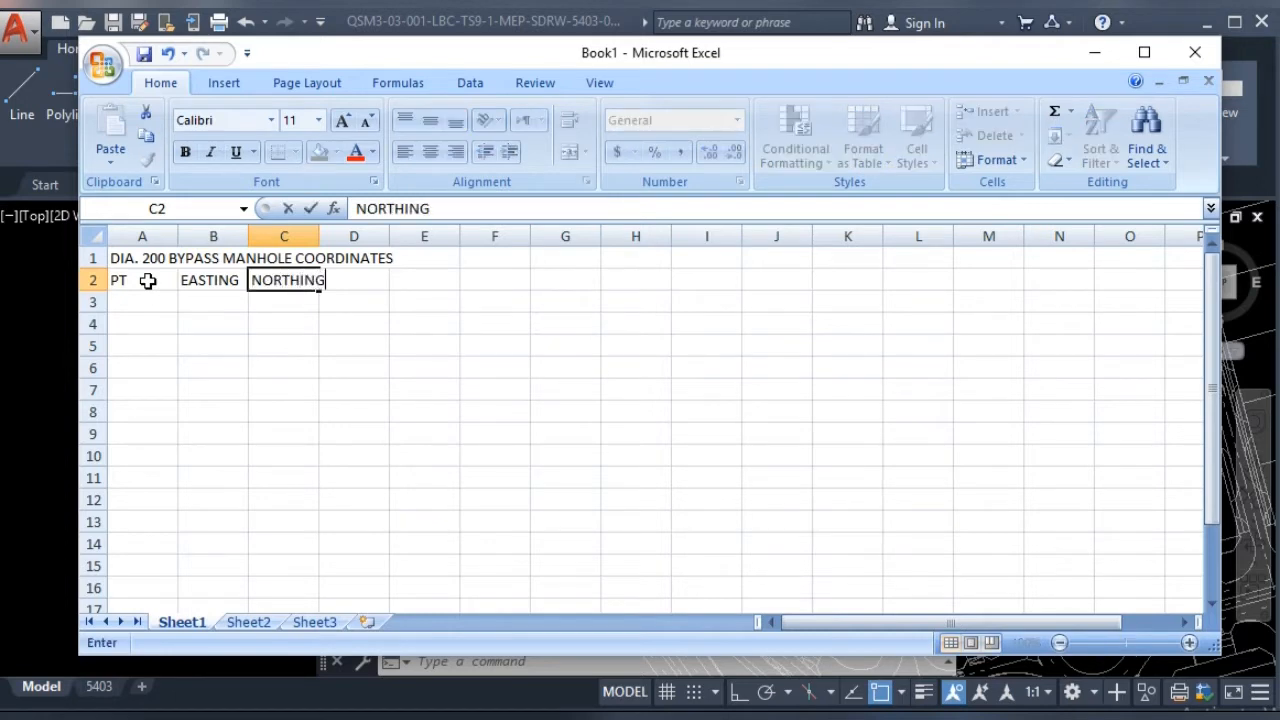
text(ORTHING)
click(256, 302)
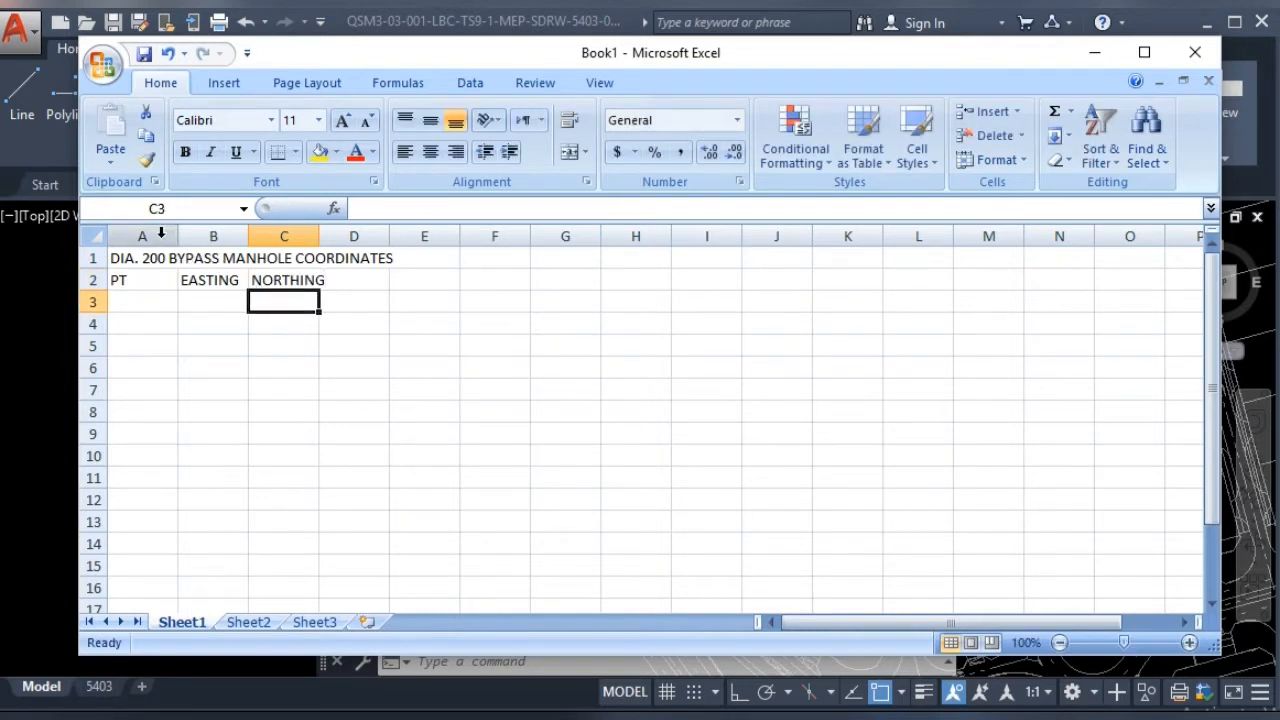
Widen columns A to D equally and select cell B3 below the EASTING heading.
drag(150, 236, 365, 237)
drag(249, 236, 365, 236)
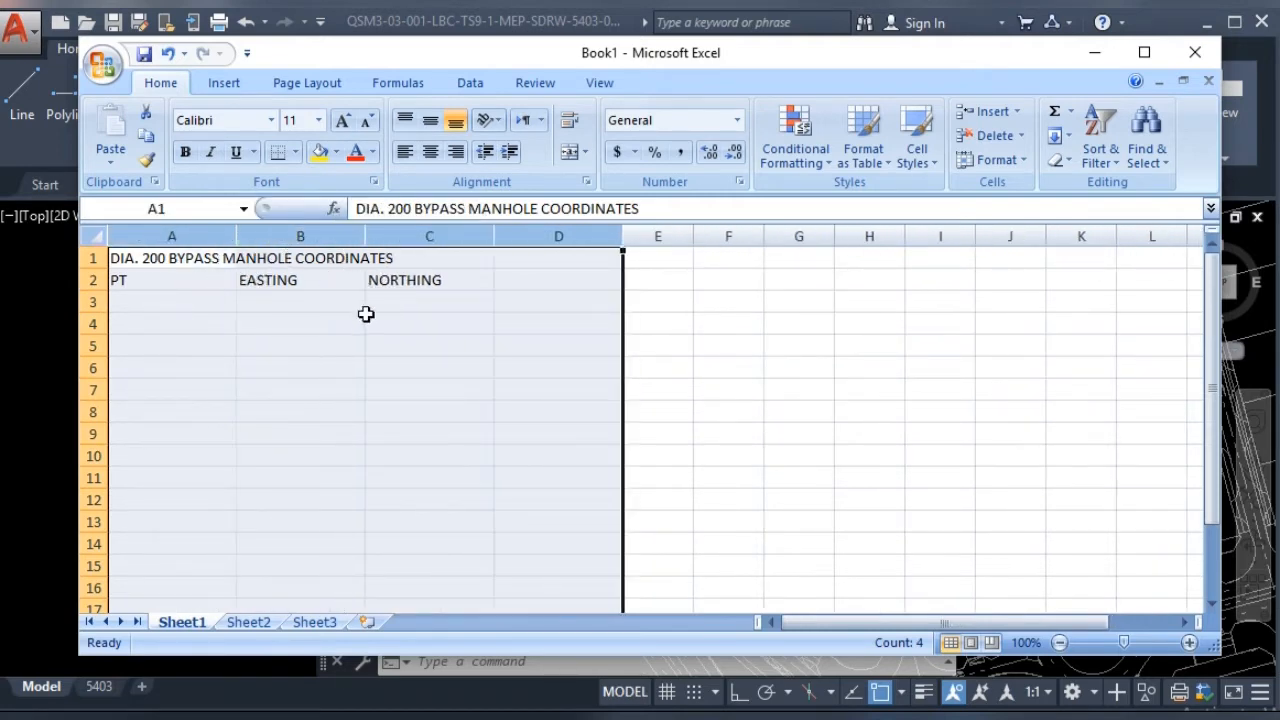
click(331, 302)
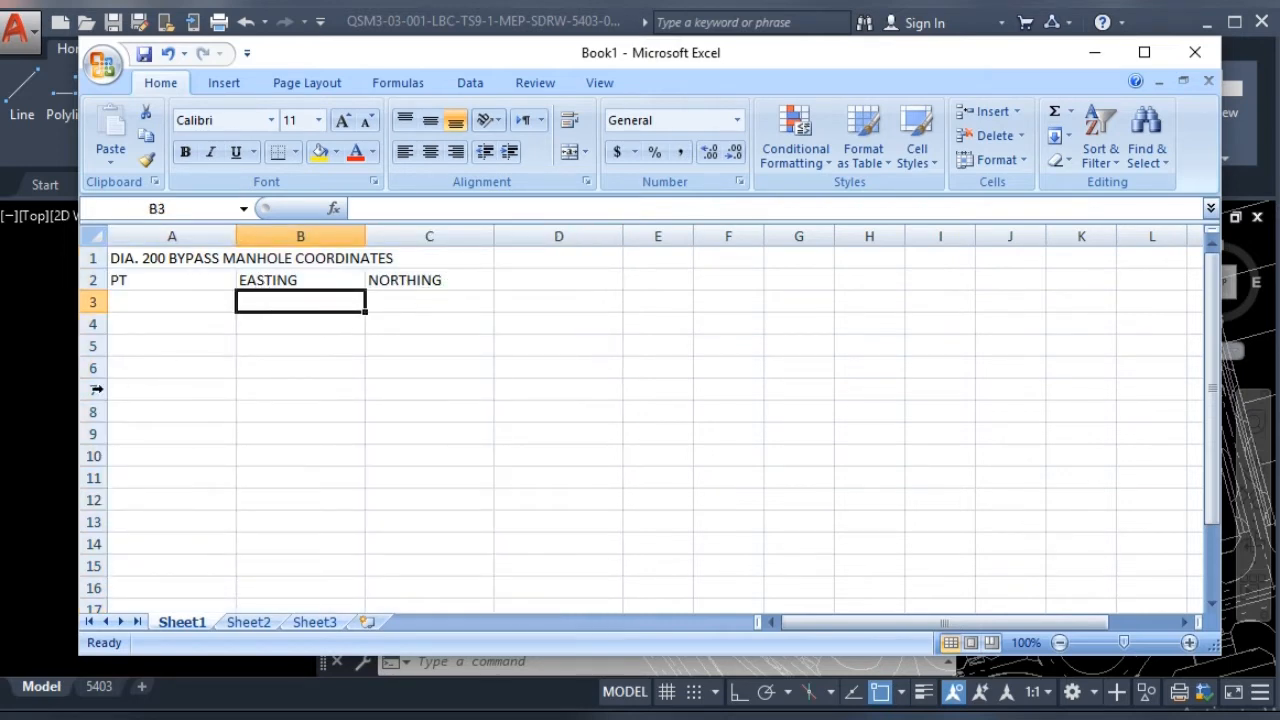
Switch to AutoCAD and use CLICK2XLS to export the upper bypass manhole's four outer corners, clockwise from its west corner.
click(36, 397)
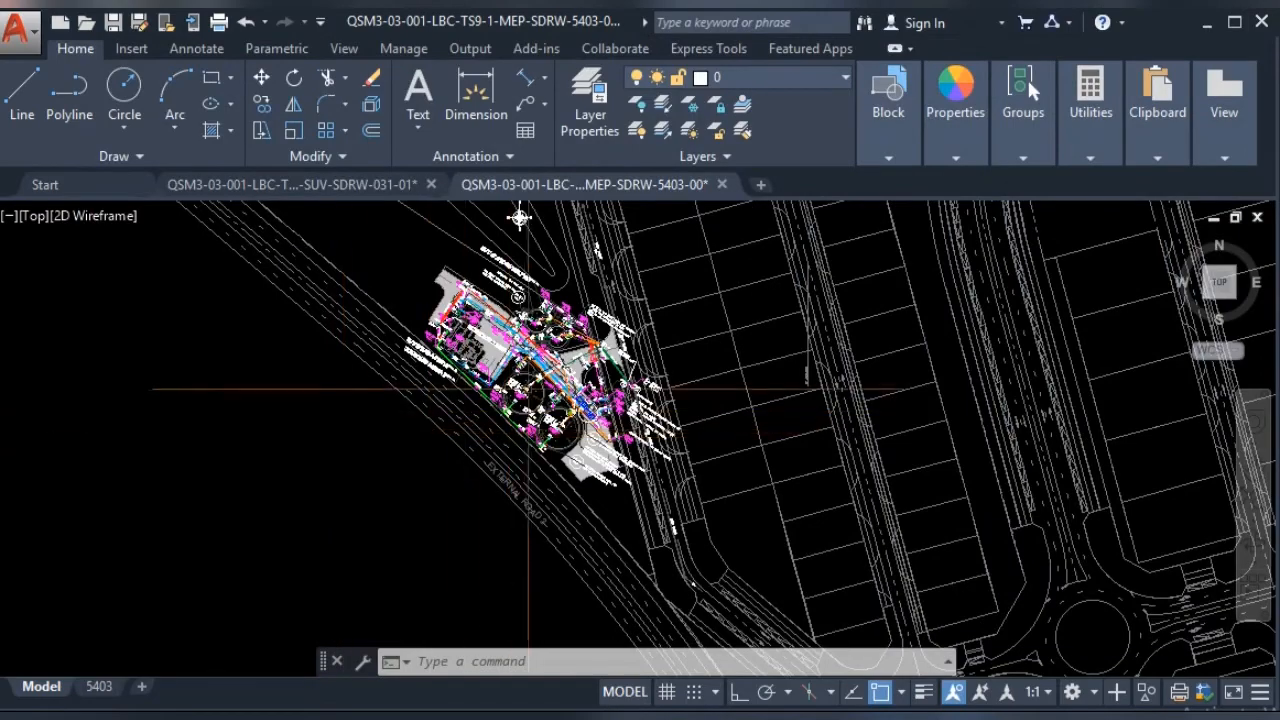
scroll(565, 378, up, 5)
scroll(584, 398, up, 5)
mouse_move(607, 562)
middle_down()
mouse_move(463, 381)
mouse_move(340, 380)
middle_up()
scroll(366, 370, up, 3)
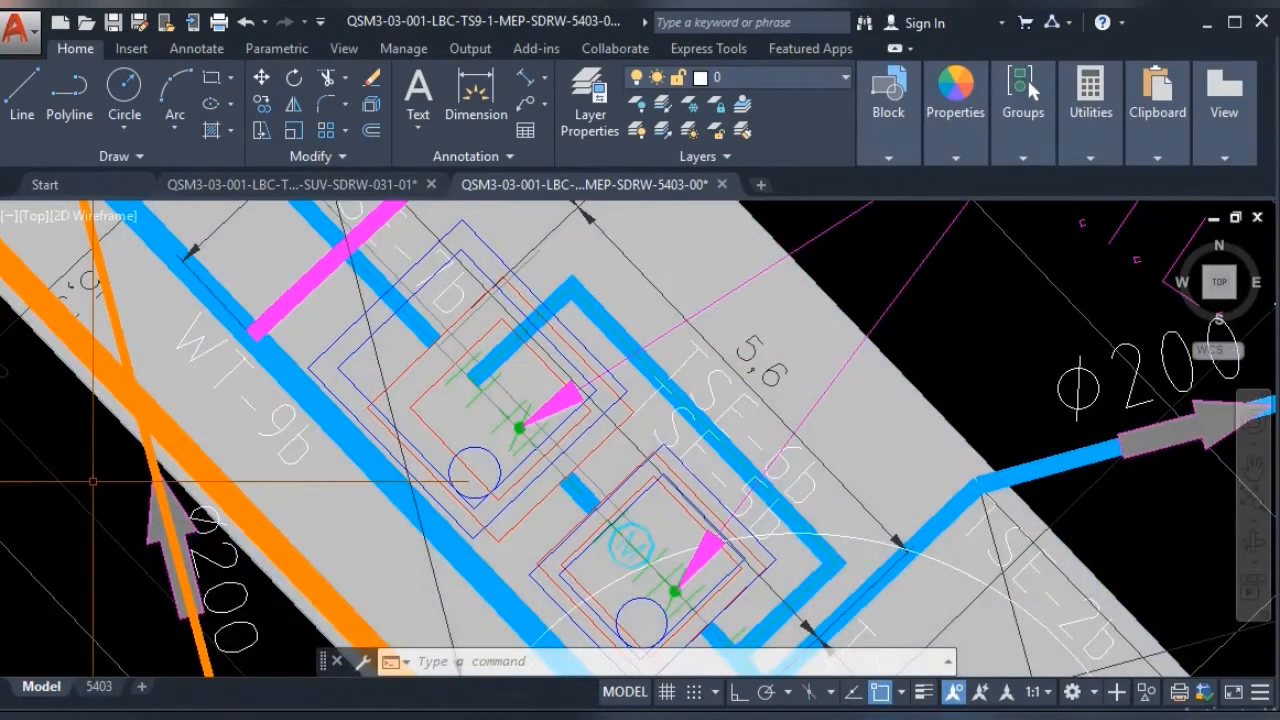
text(c)
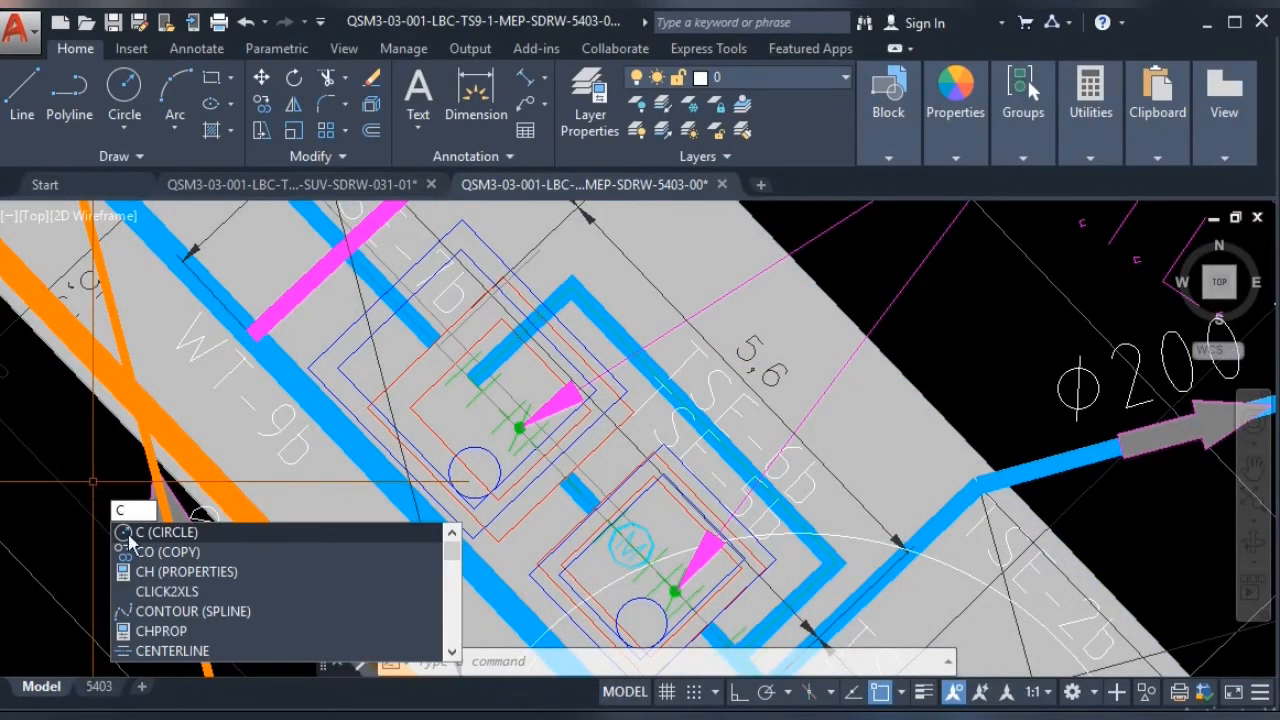
click(159, 591)
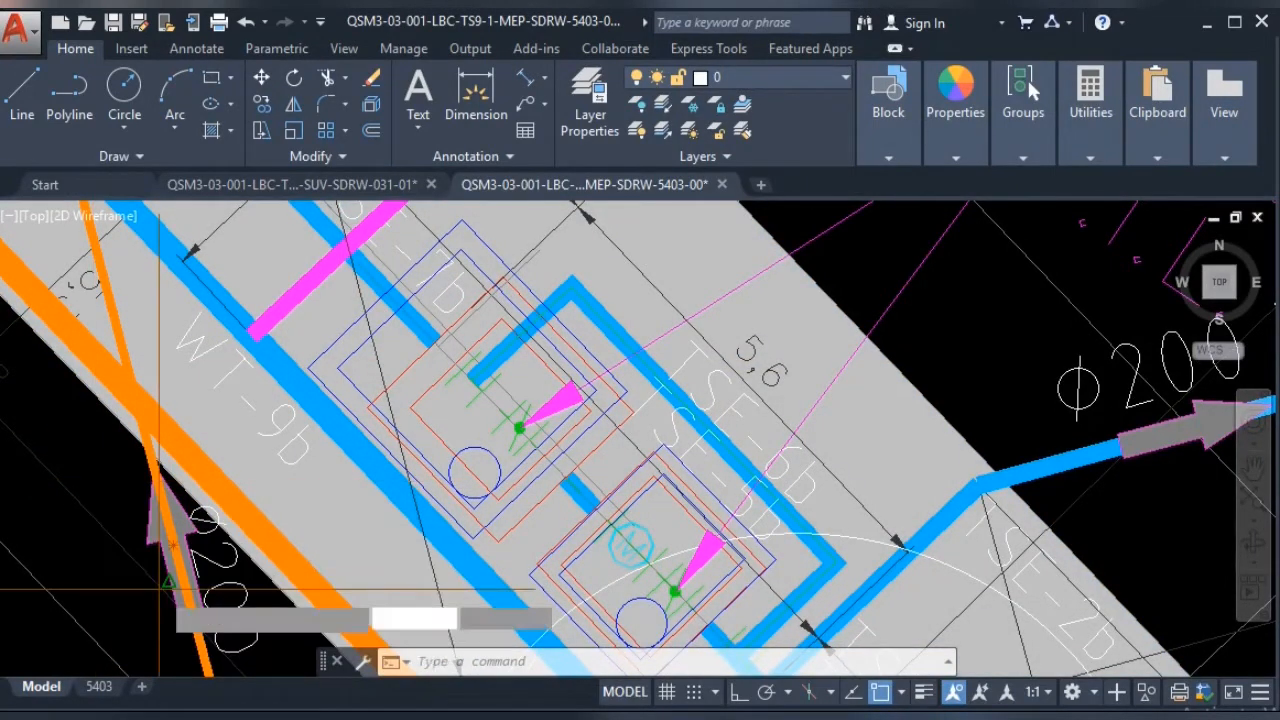
click(318, 360)
click(461, 219)
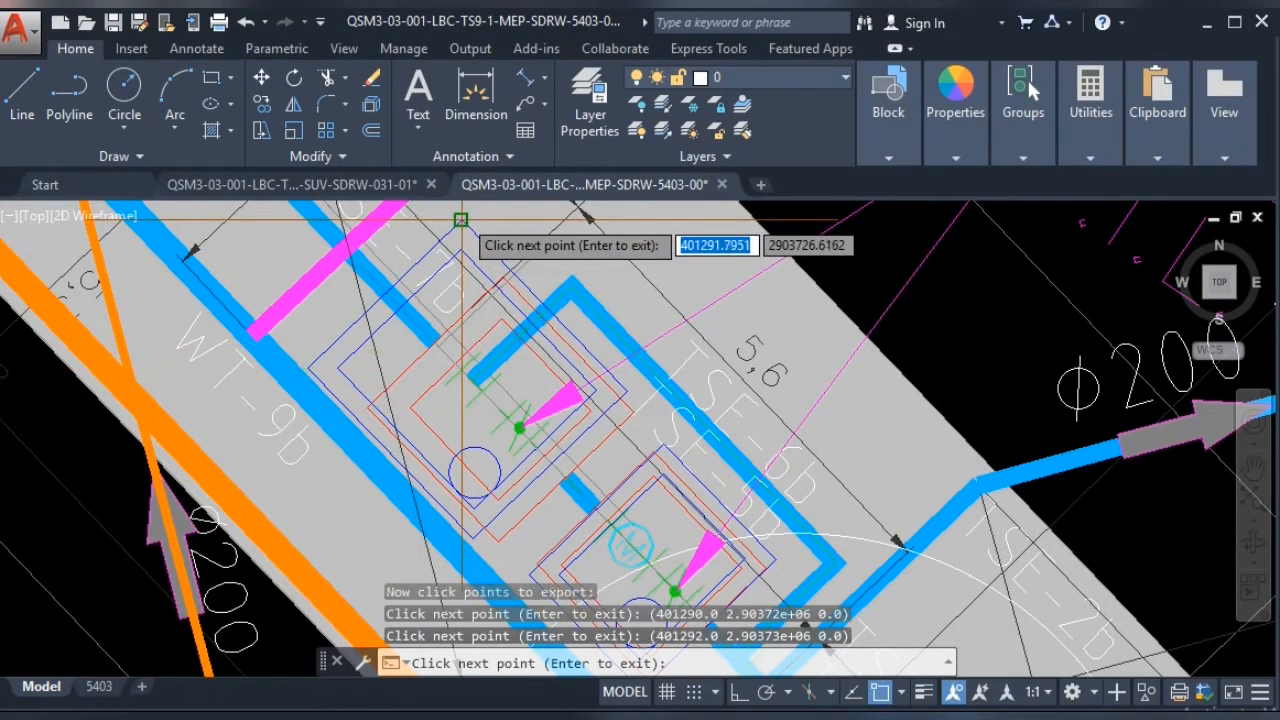
scroll(625, 400, up, 2)
click(617, 366)
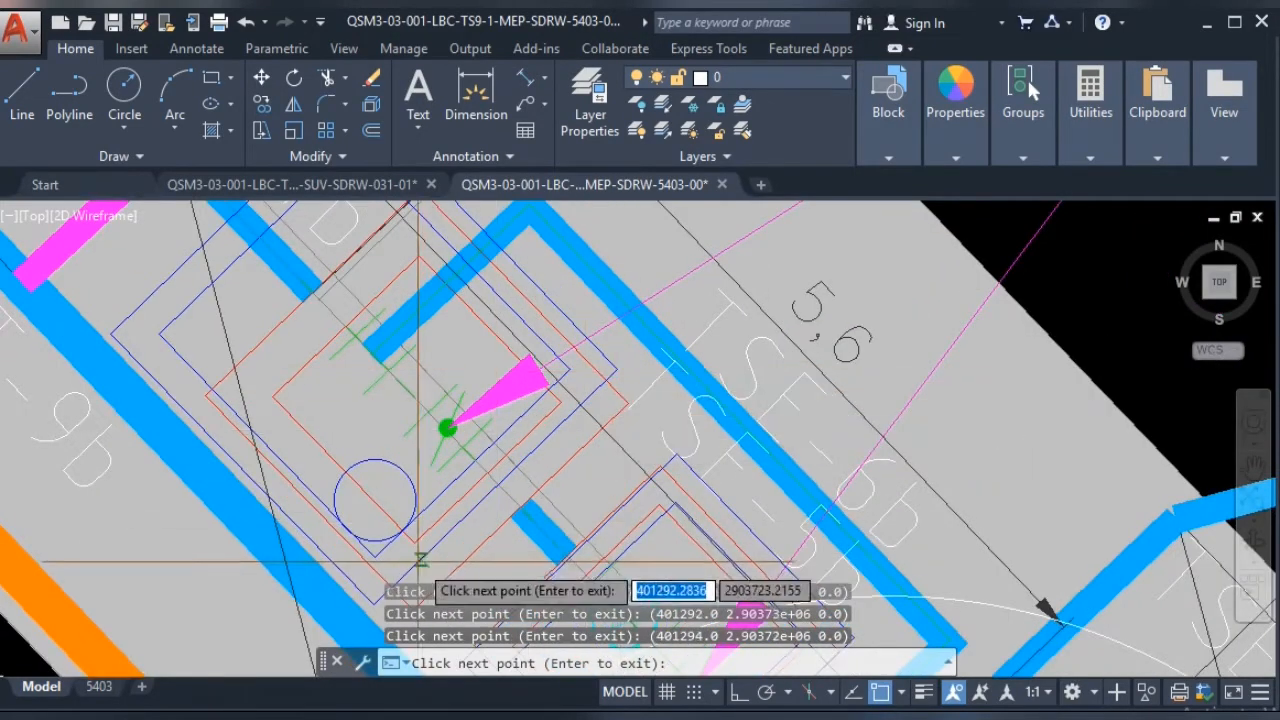
middle_drag(418, 561, 452, 405)
click(407, 449)
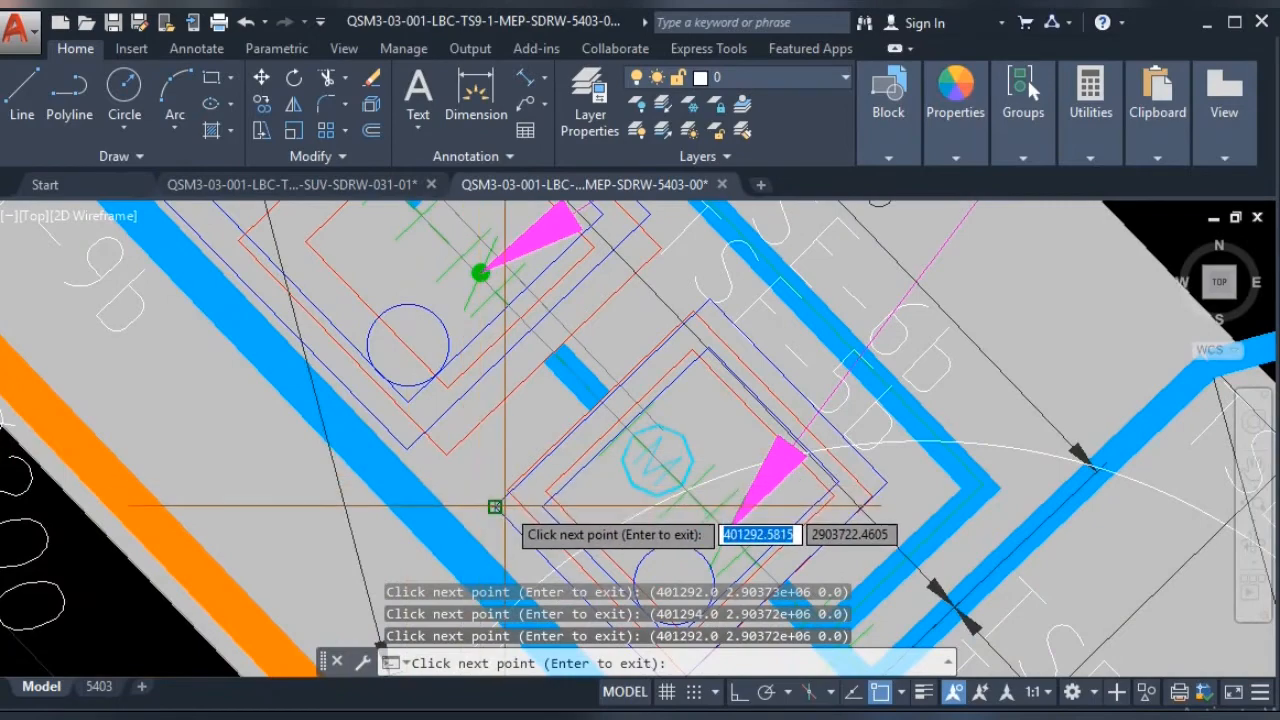
Export the neighbouring lower manhole's four outer corners clockwise from its west corner, and end CLICK2XLS.
click(727, 533)
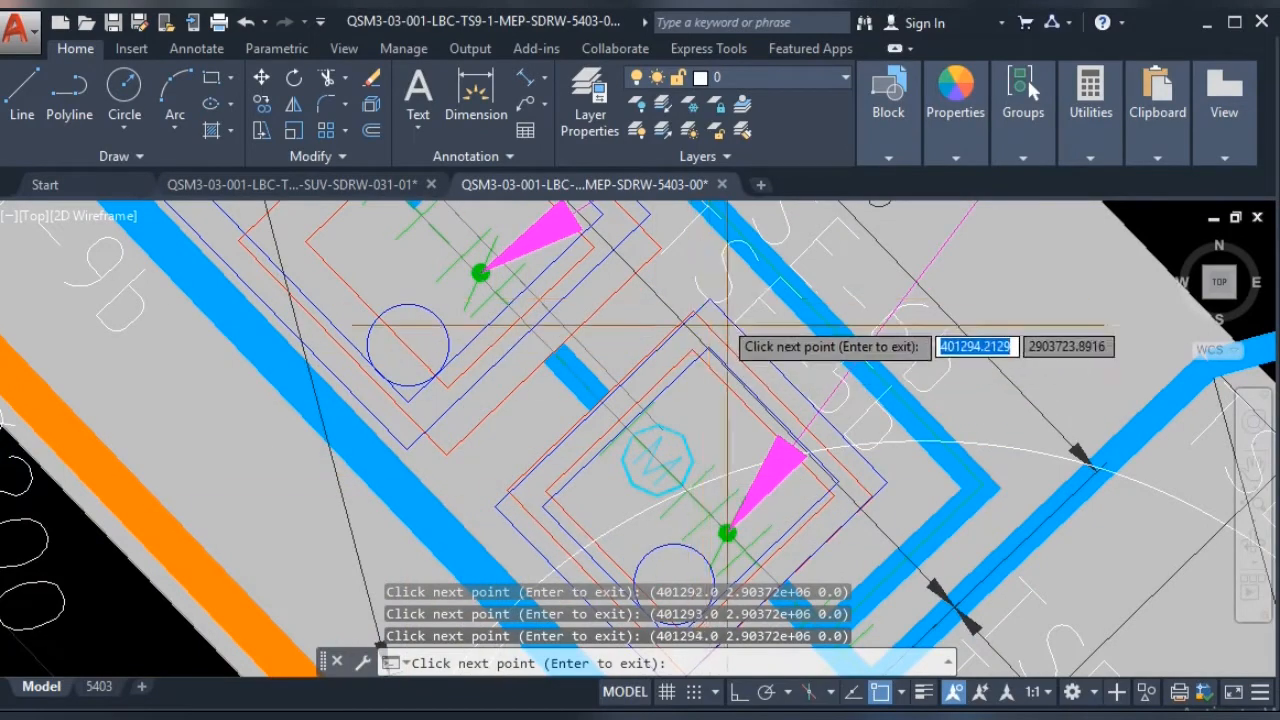
middle_drag(765, 384, 606, 281)
click(728, 378)
middle_drag(616, 455, 656, 339)
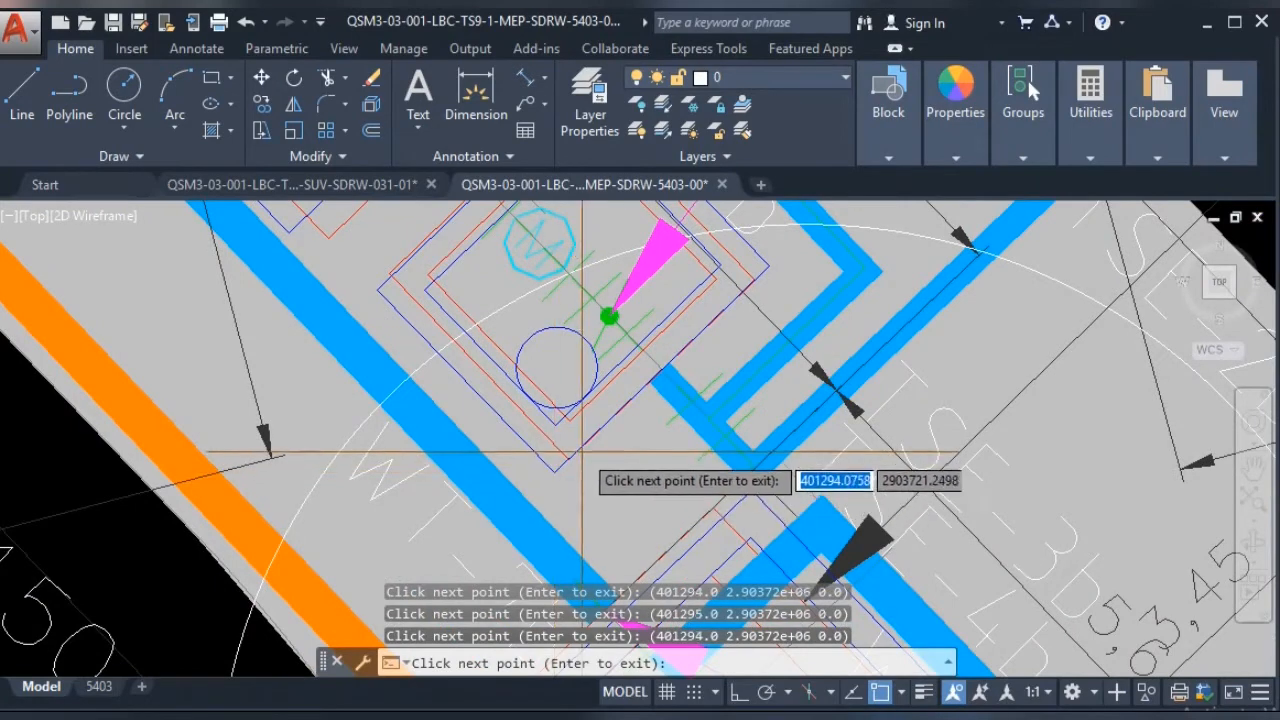
key(Escape)
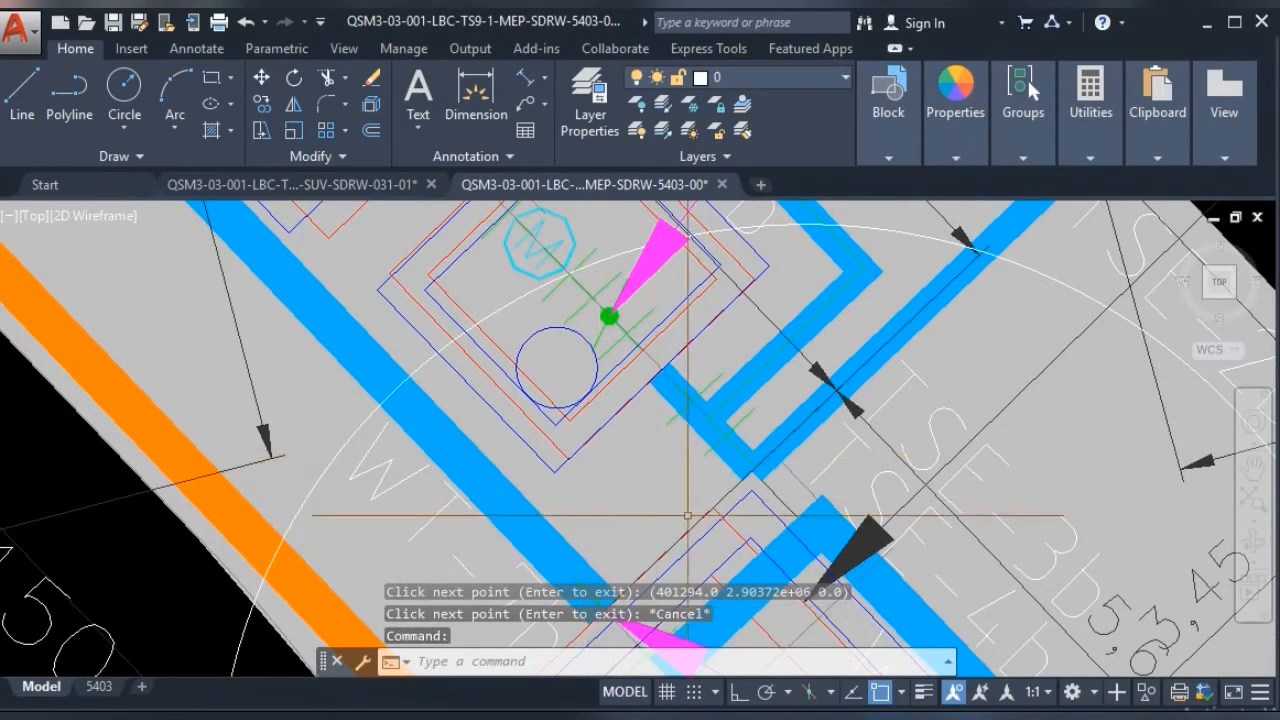
Switch back to Excel and clear the contents of column D.
key(alt+Tab)
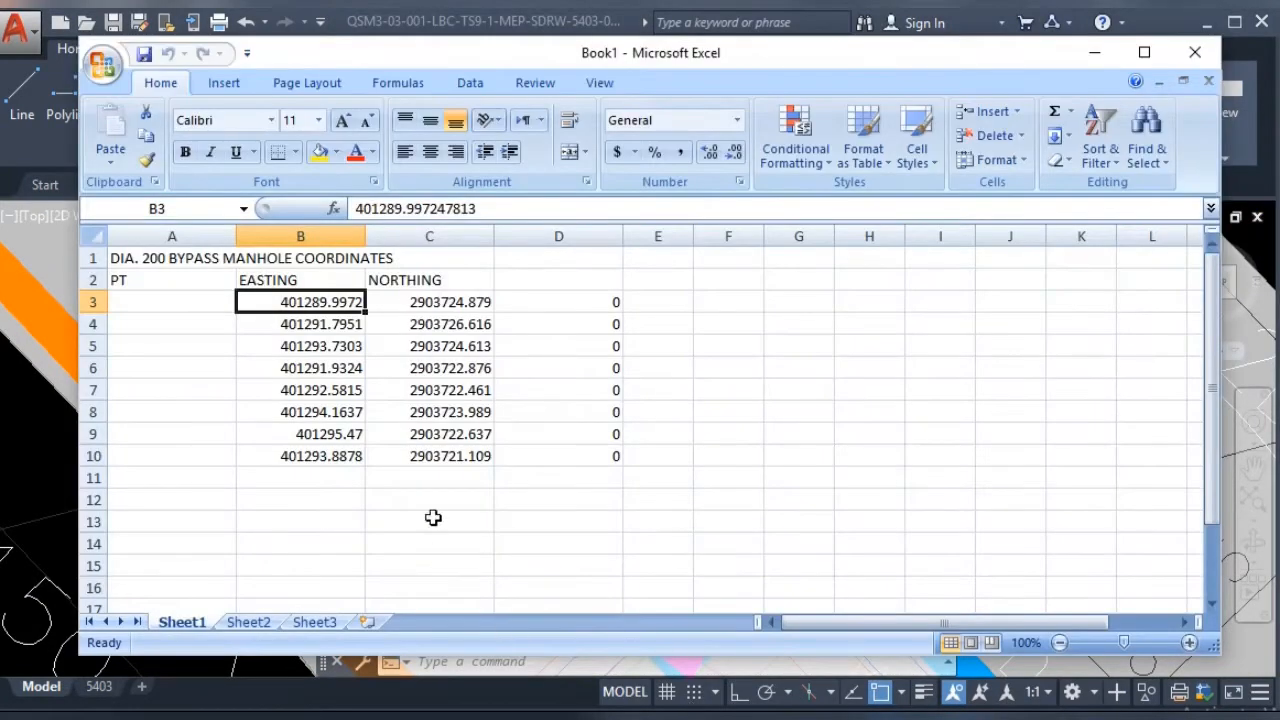
click(544, 235)
key(Delete)
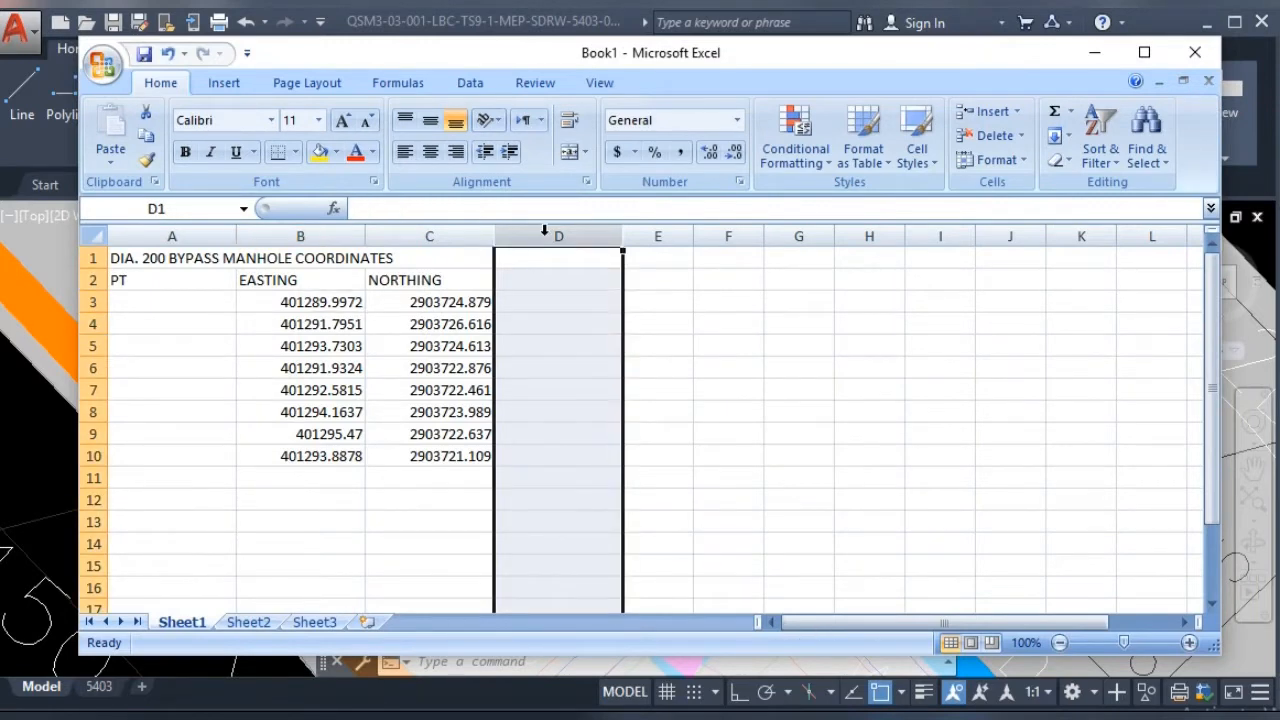
Number the points 1 to 8 in cells A3 to A10 with a fill series.
click(177, 310)
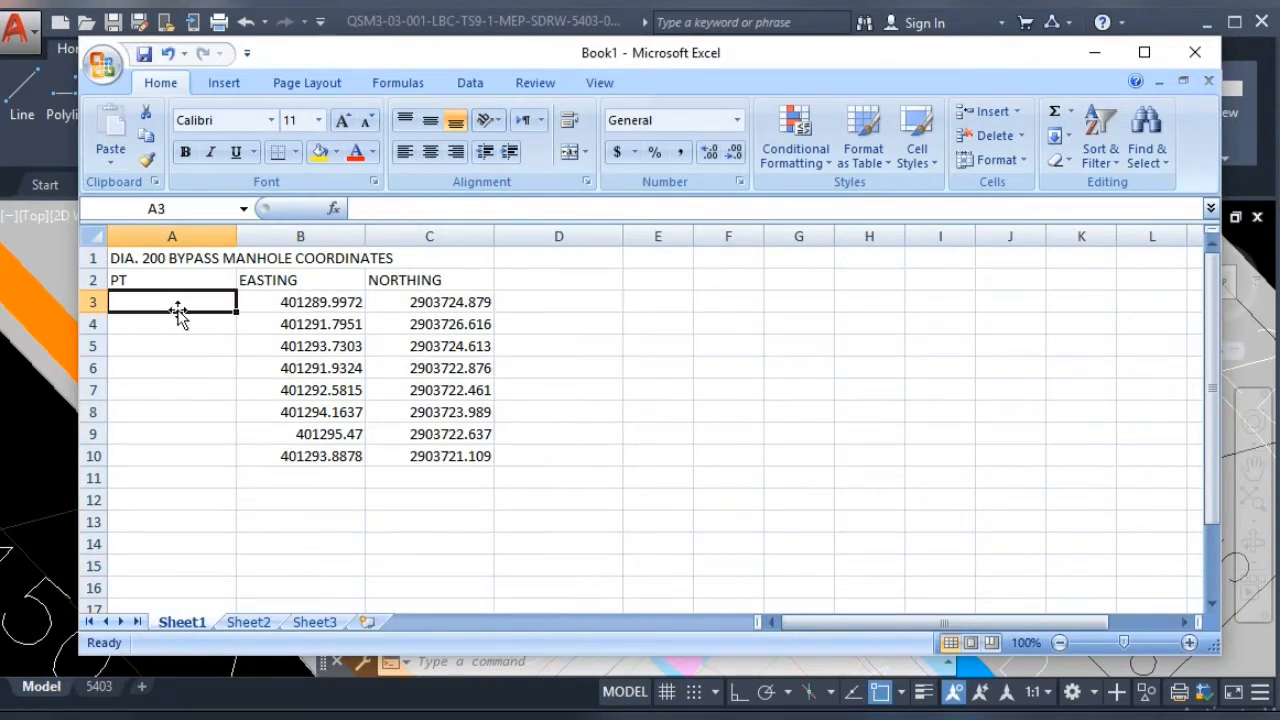
text(1)
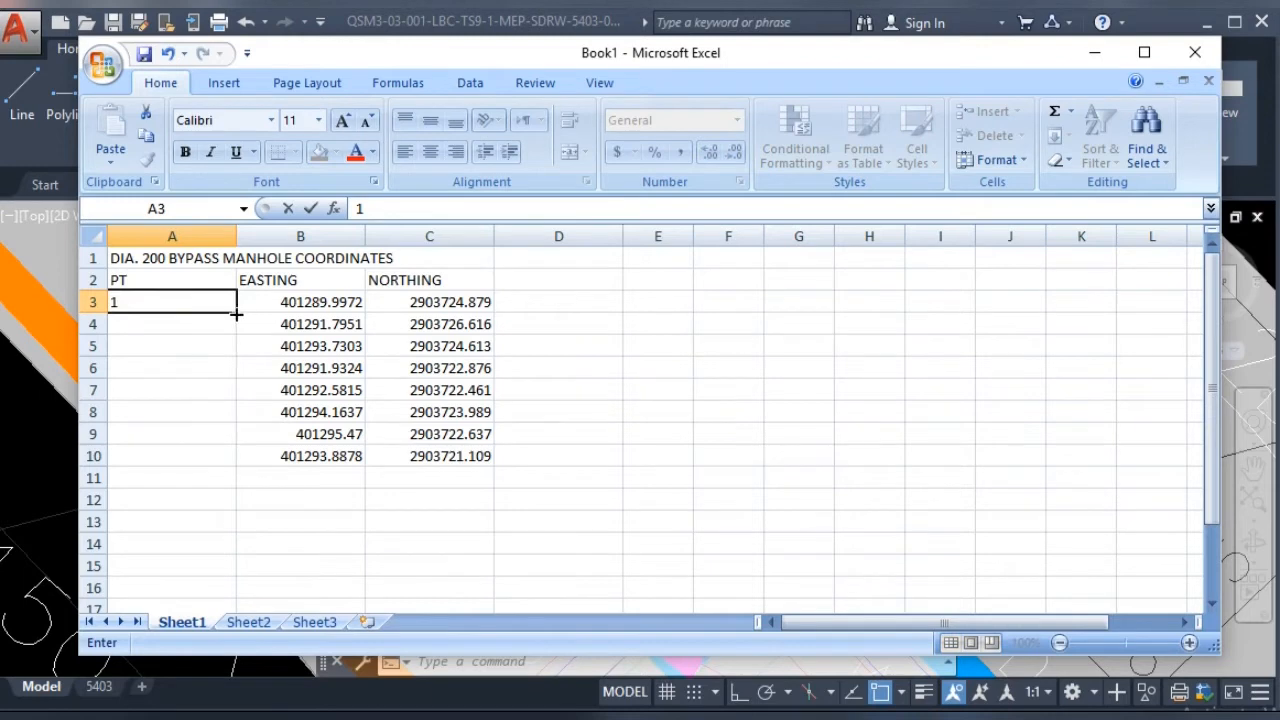
drag(235, 313, 237, 466)
click(251, 480)
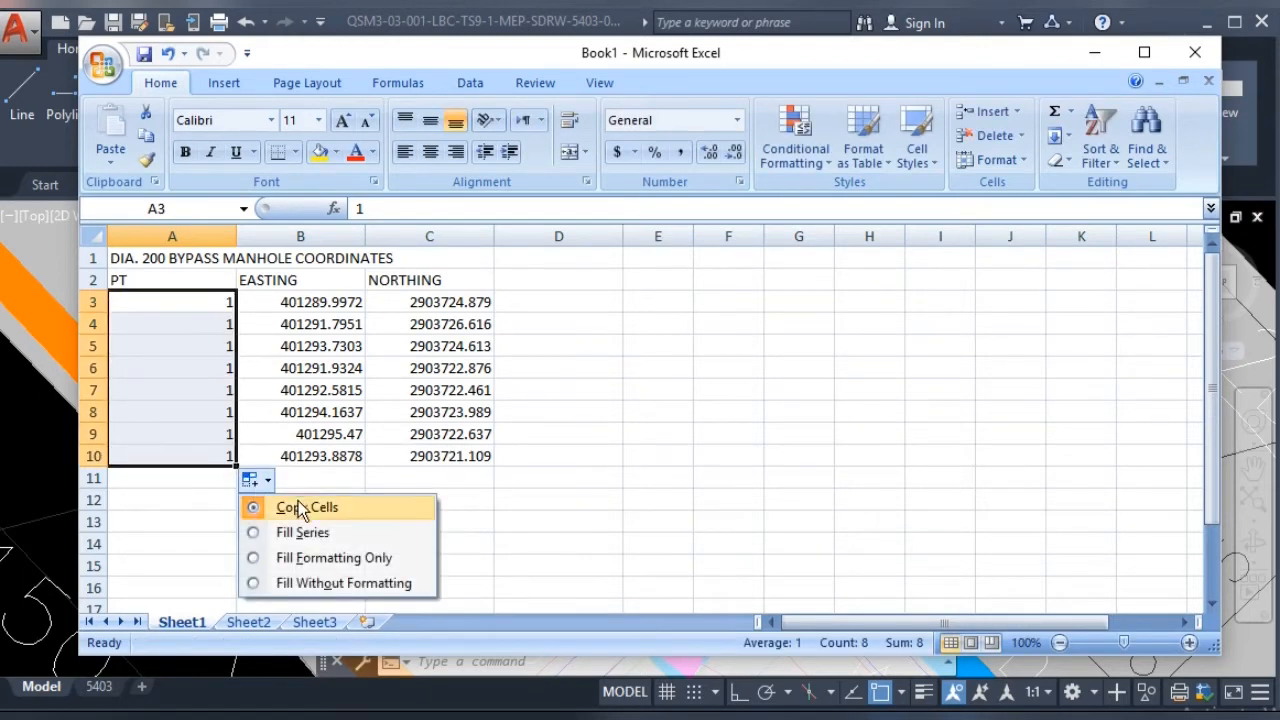
click(309, 535)
Apply all borders to A1:C10 and align its contents to the centre and middle.
click(478, 456)
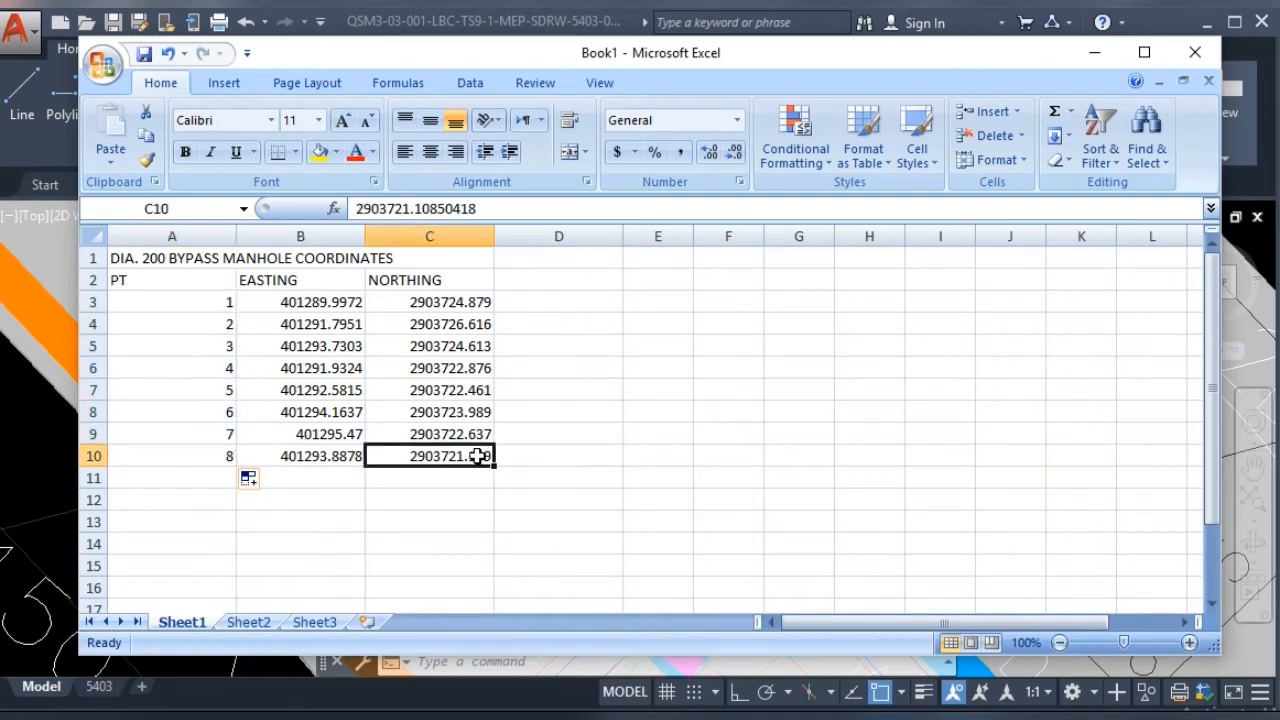
drag(482, 456, 130, 258)
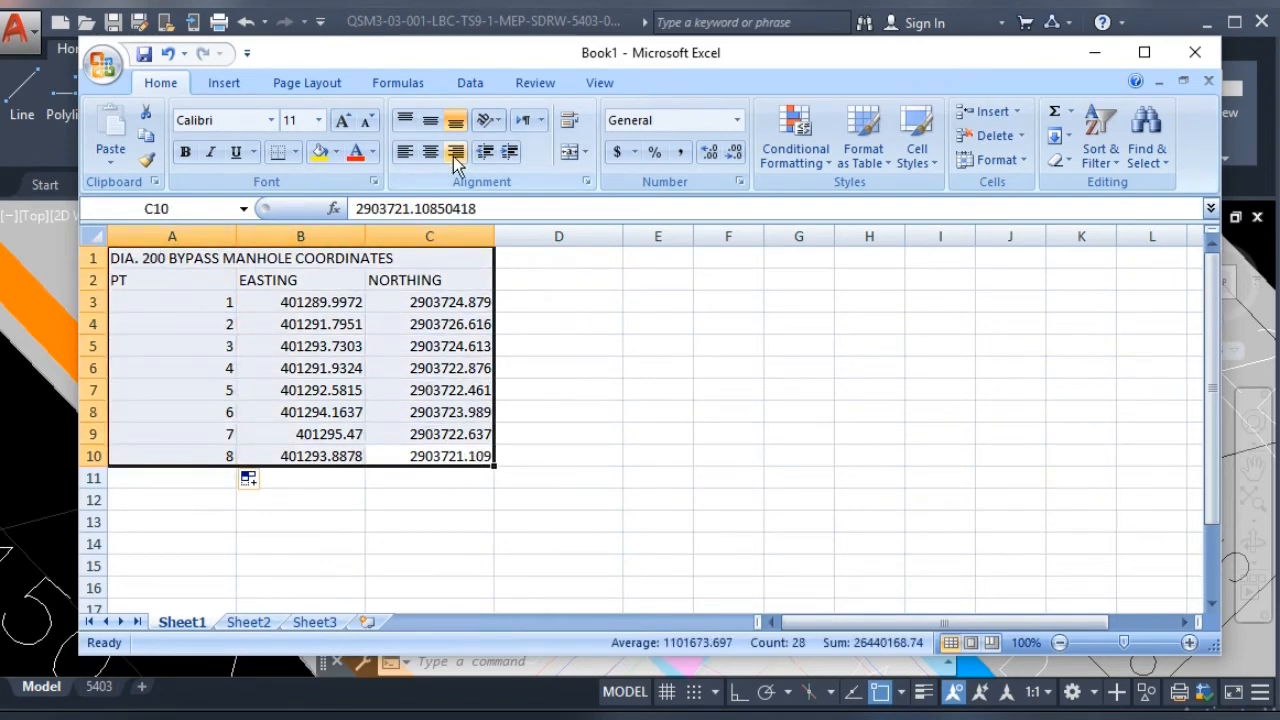
click(296, 152)
click(329, 324)
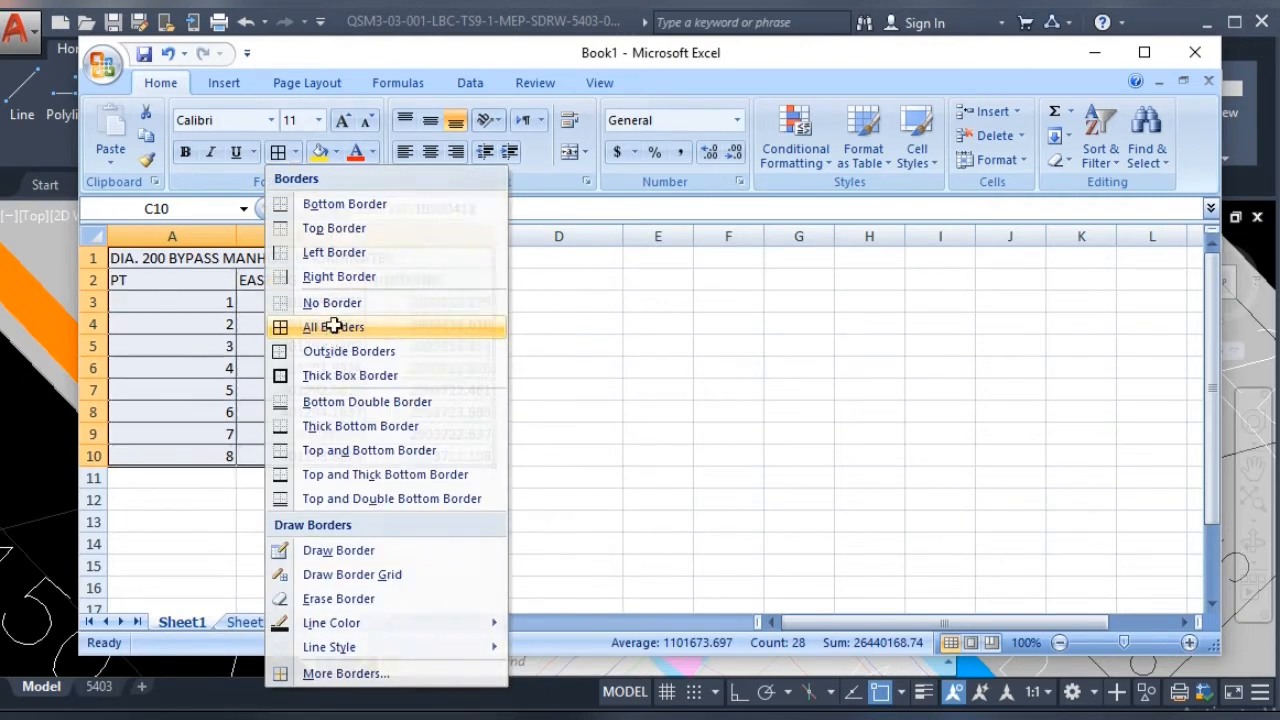
click(430, 152)
click(430, 120)
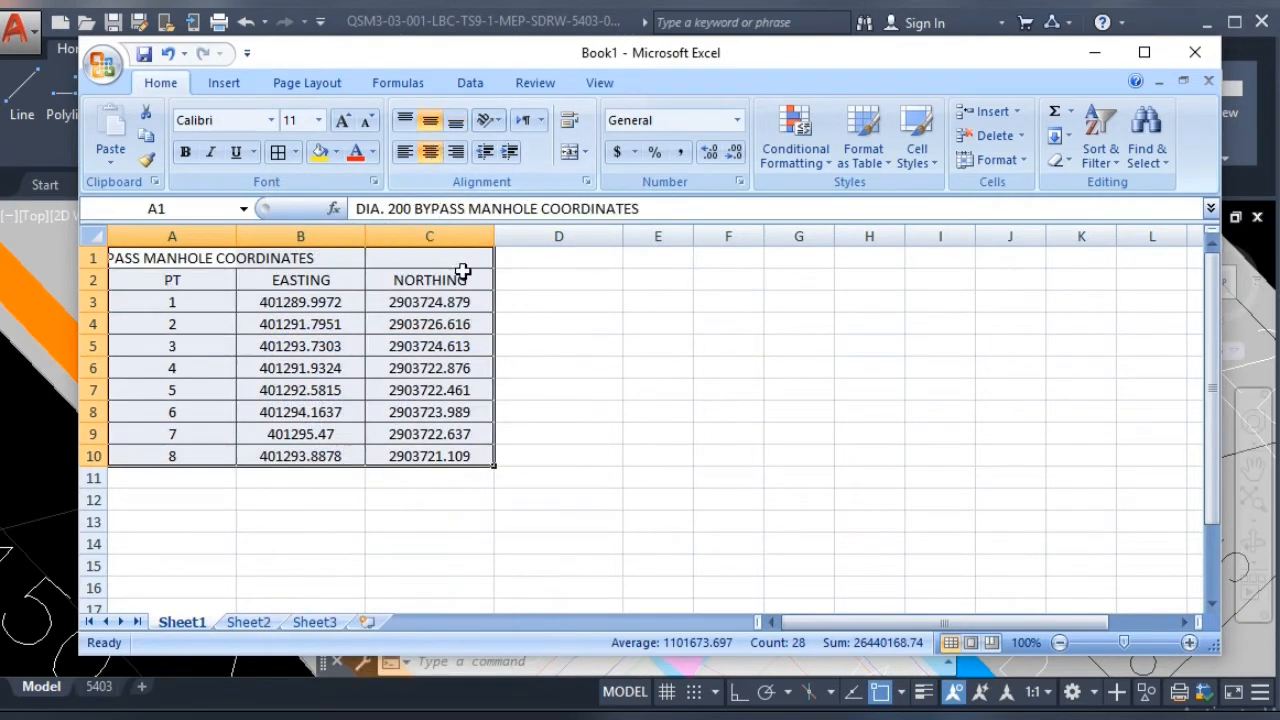
Merge and center the title across cells A1 to C1.
click(415, 276)
drag(415, 258, 177, 257)
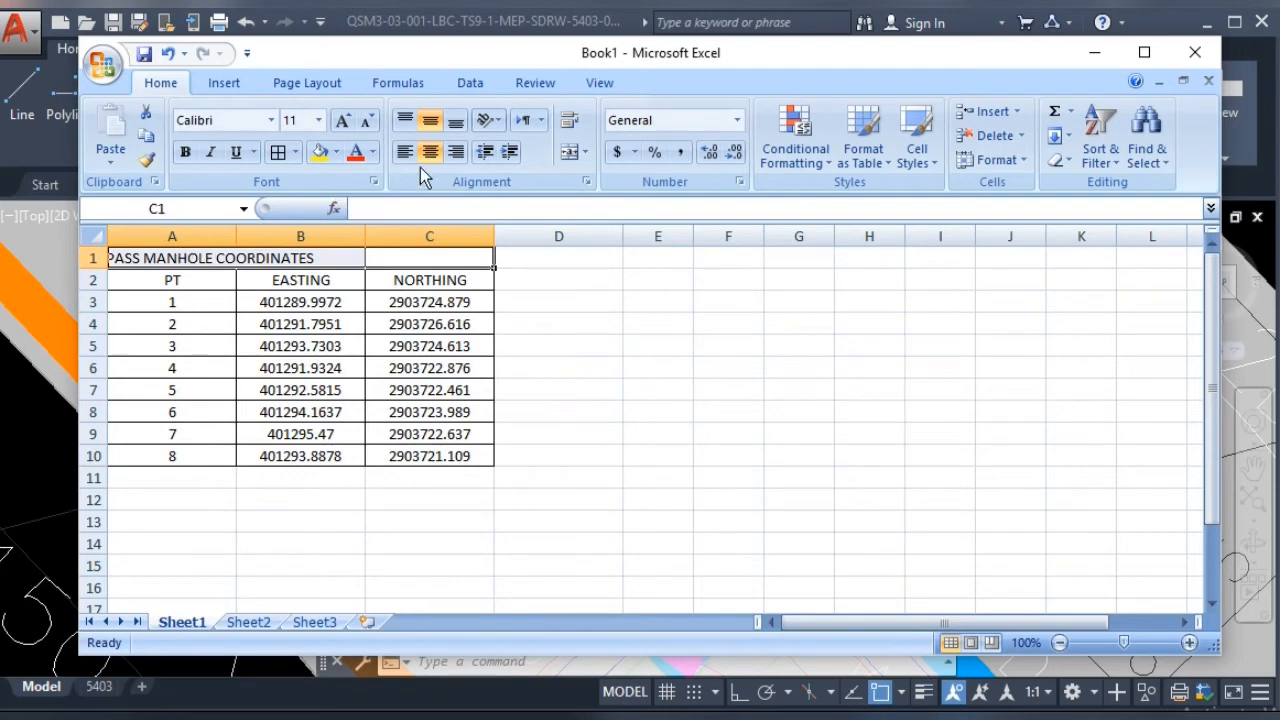
click(572, 152)
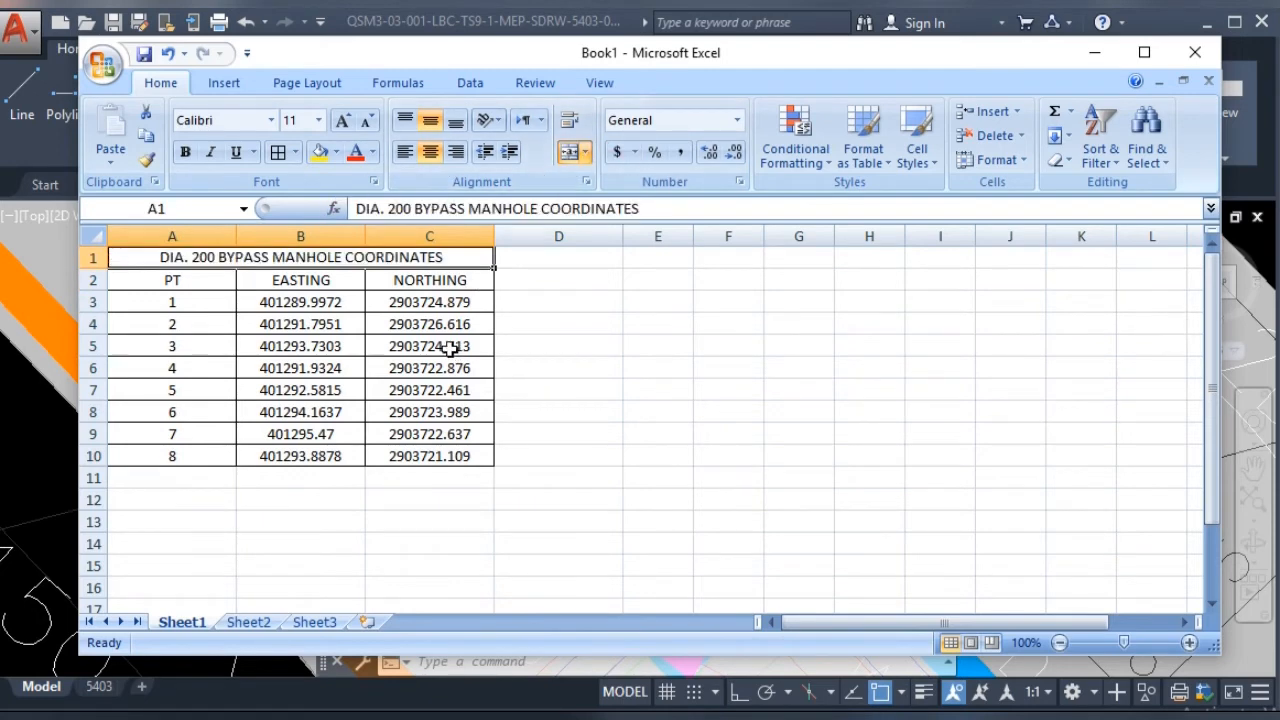
Copy the DIA. 200 manhole coordinate table in A1:C10 and paste the copy starting at cell A12.
click(609, 388)
drag(485, 456, 163, 254)
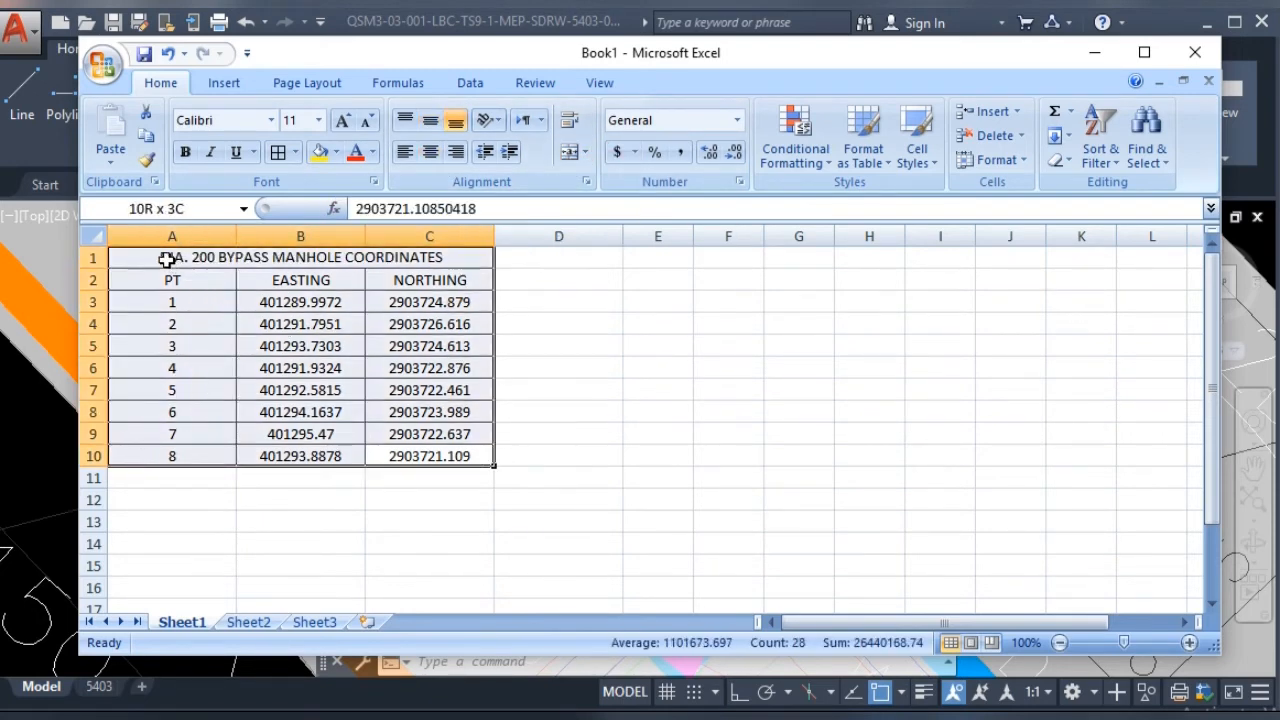
click(586, 366)
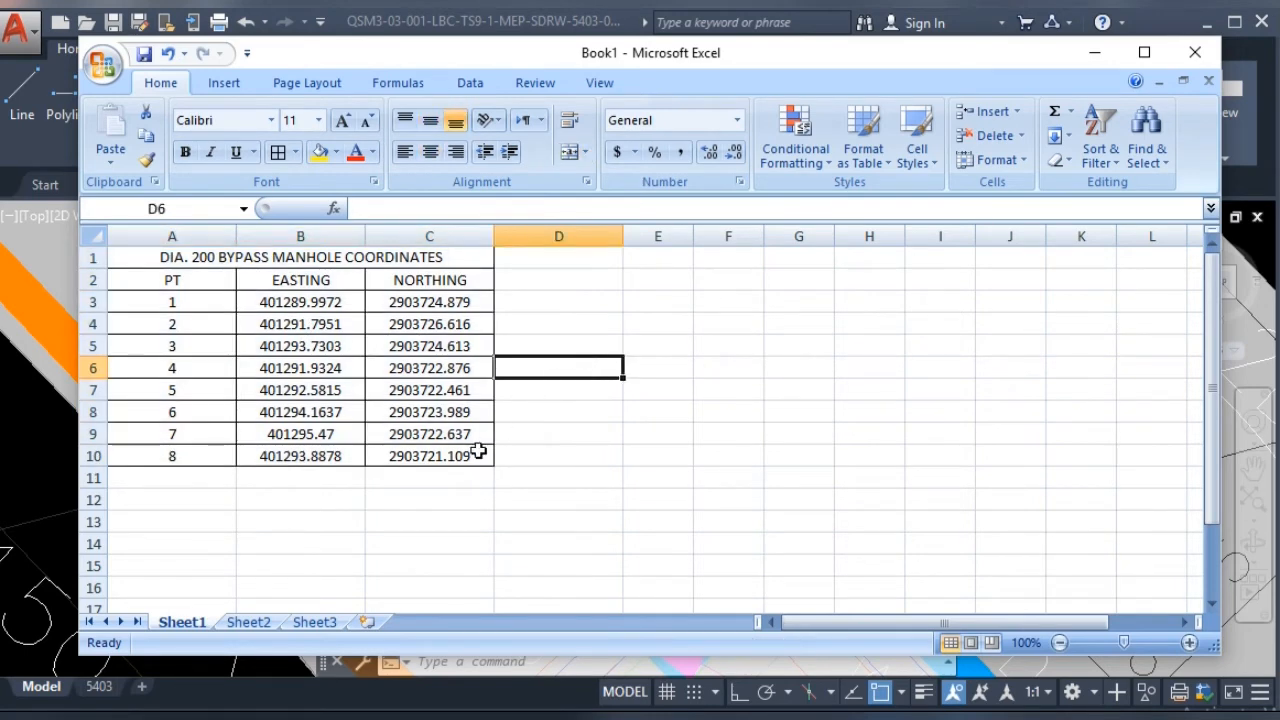
drag(474, 455, 169, 255)
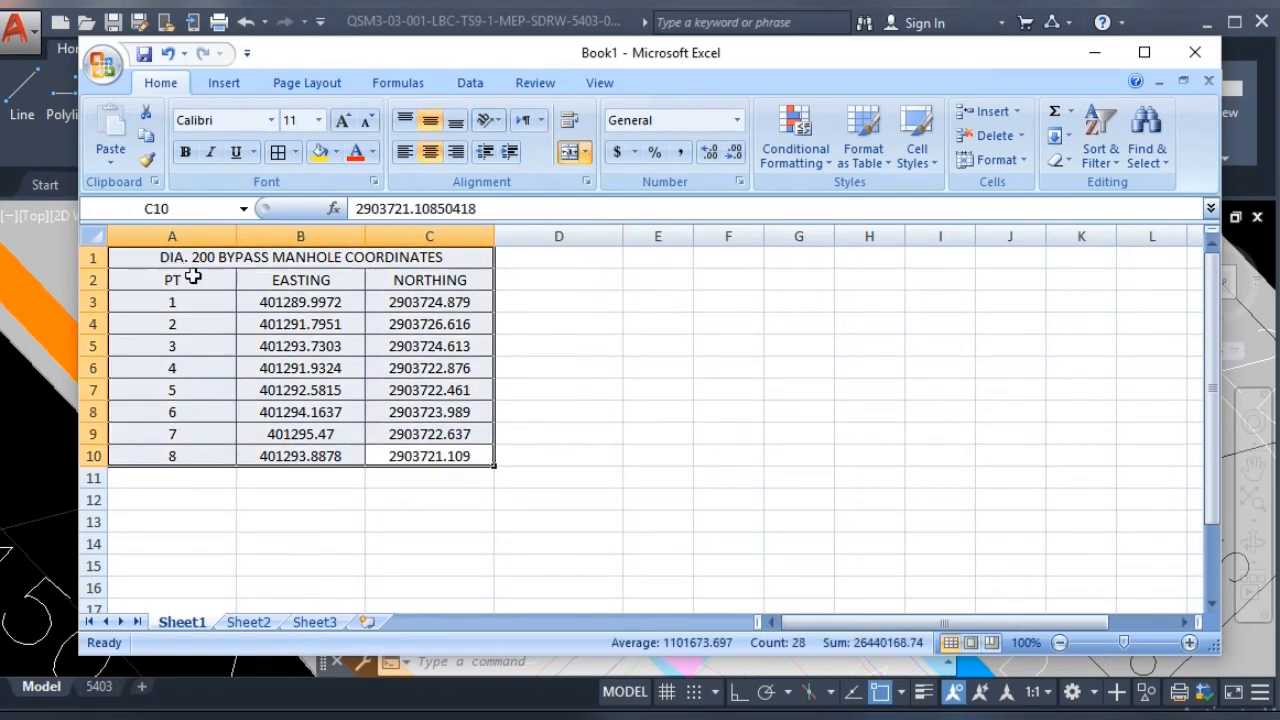
right_click(200, 282)
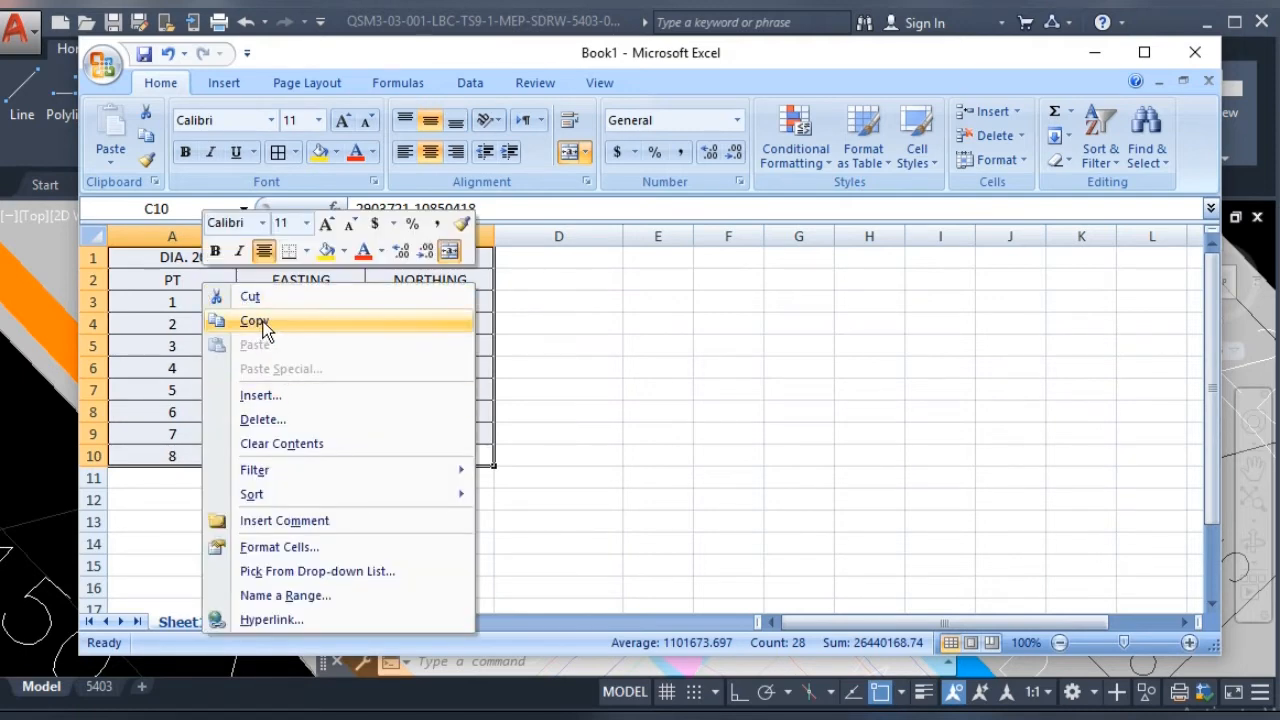
click(285, 323)
click(153, 499)
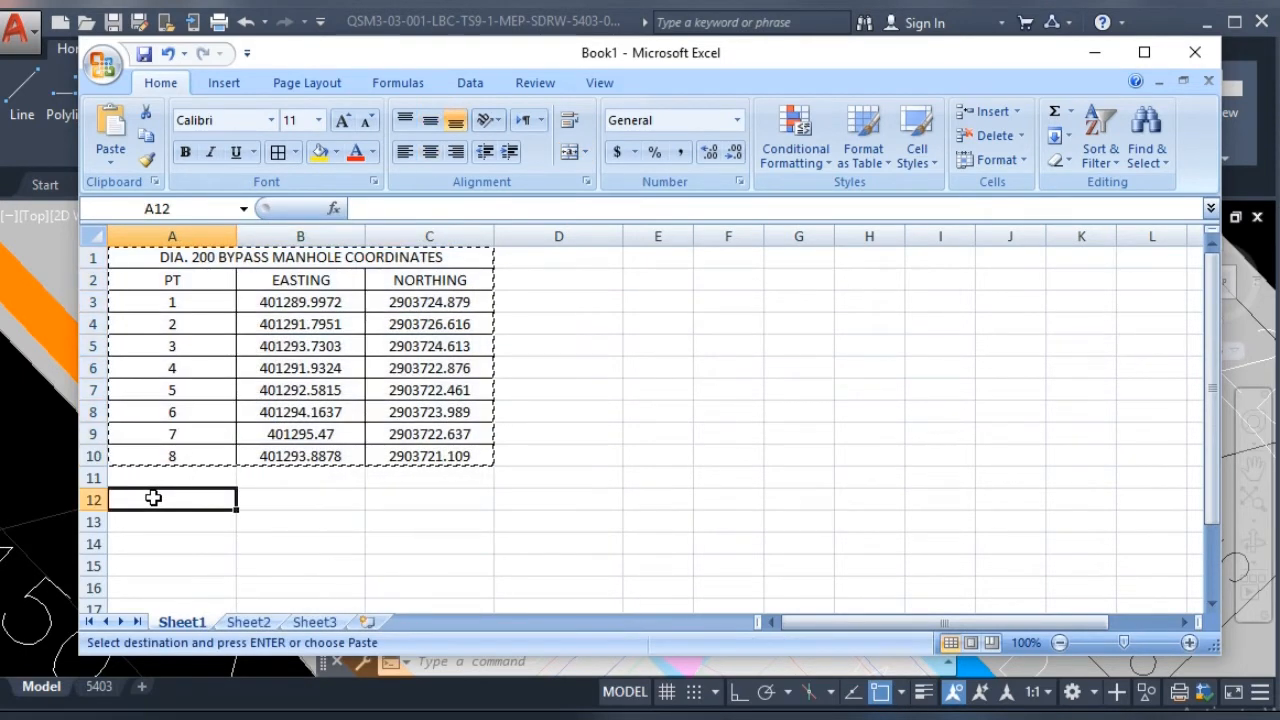
key(ctrl+v)
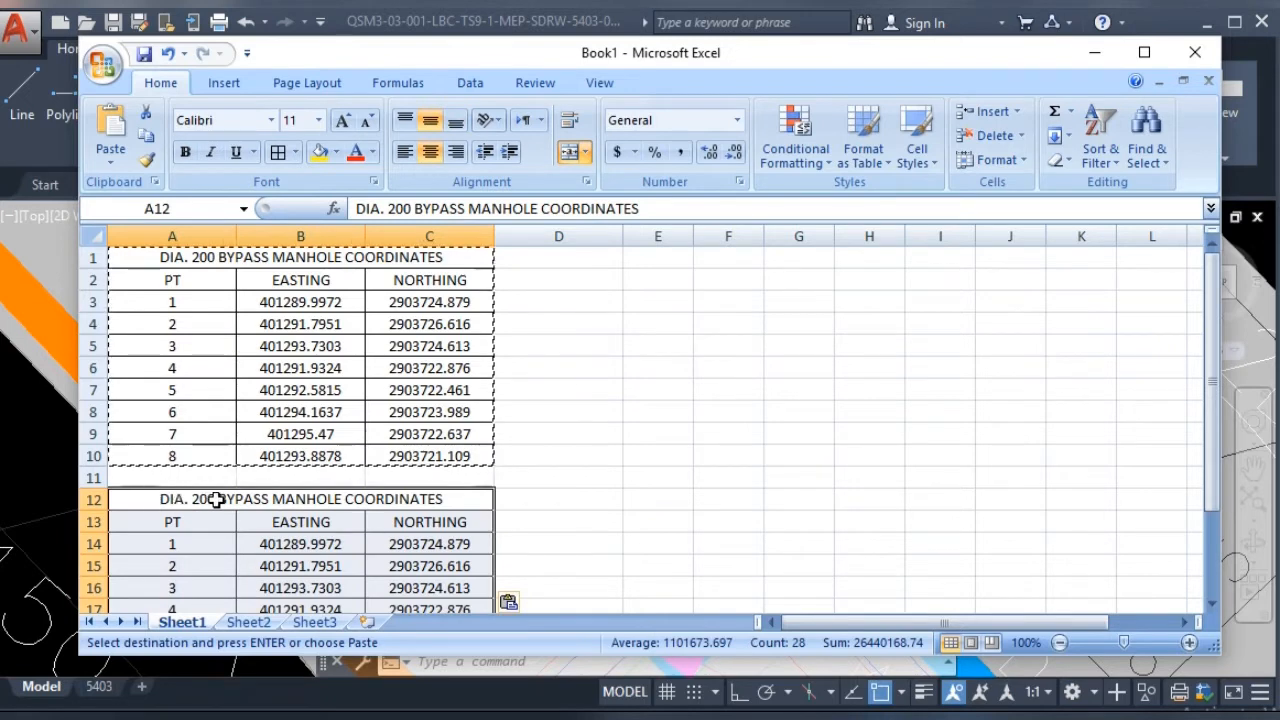
key(Escape)
Change the copied table's title in A12 to "DIA. 300 BYPASS MANHOLE COORDINATES".
scroll(366, 528, down, 2)
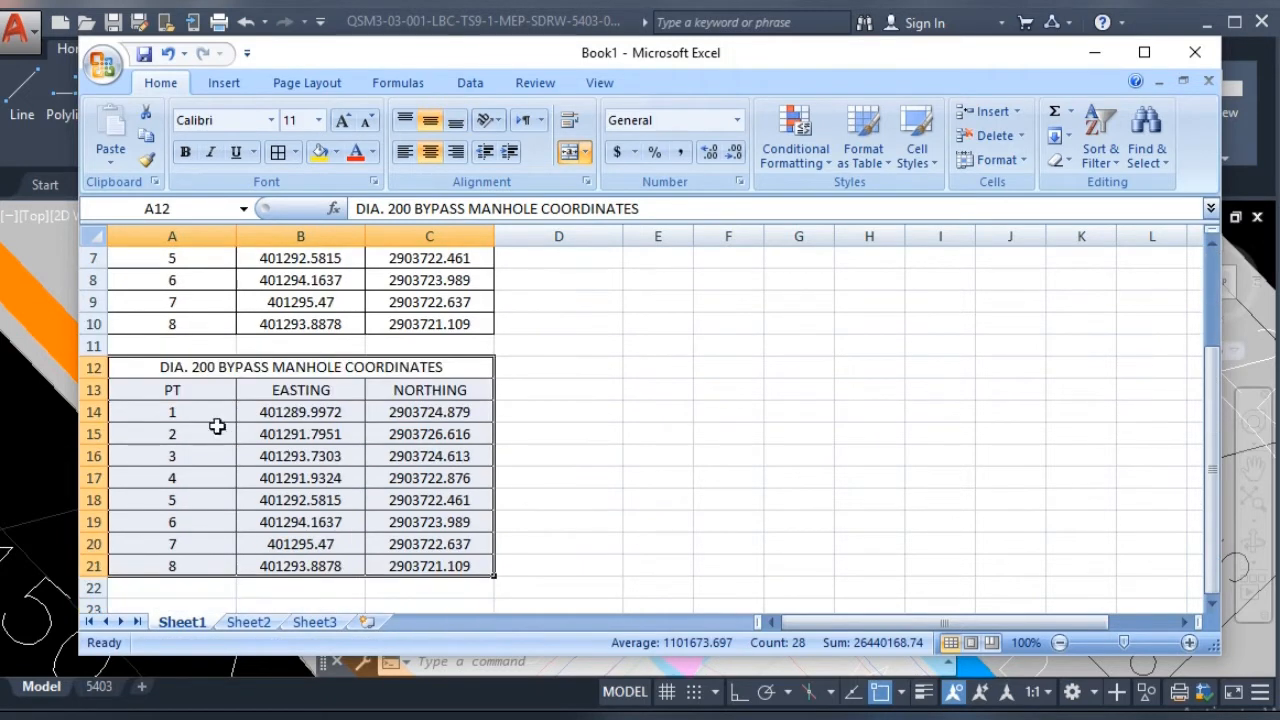
click(217, 369)
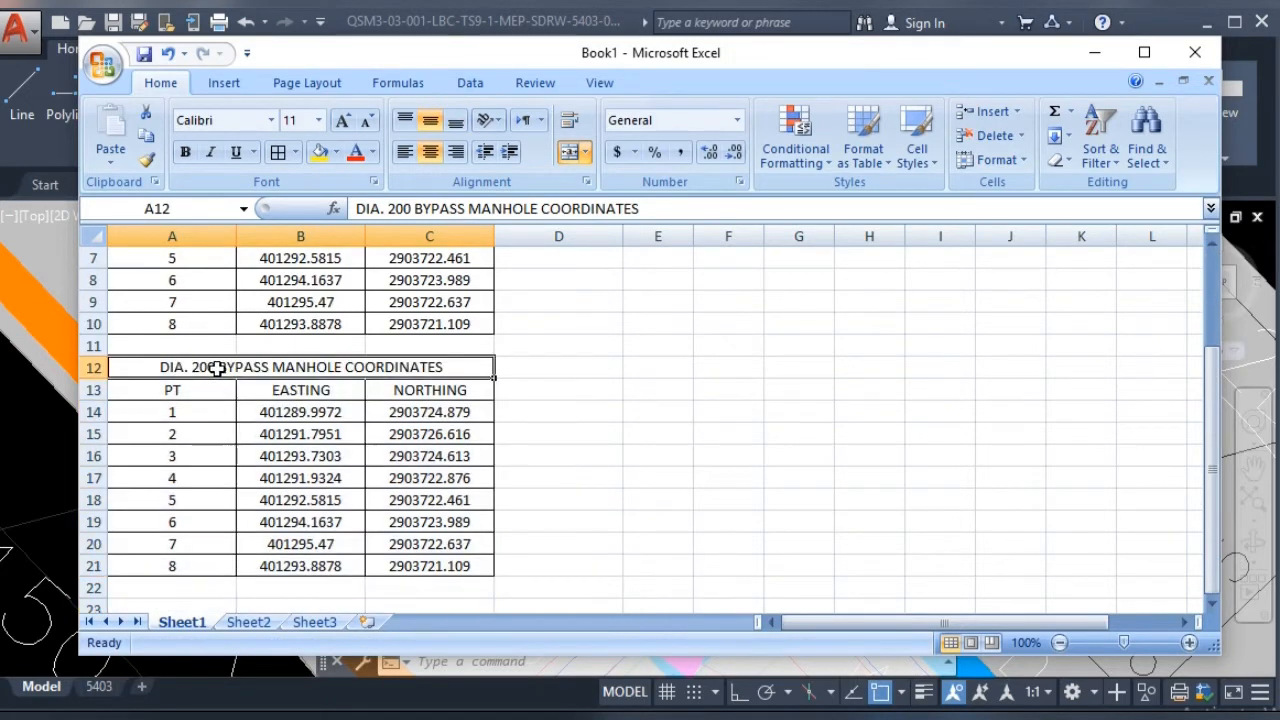
click(398, 205)
key(BackSpace)
text(3)
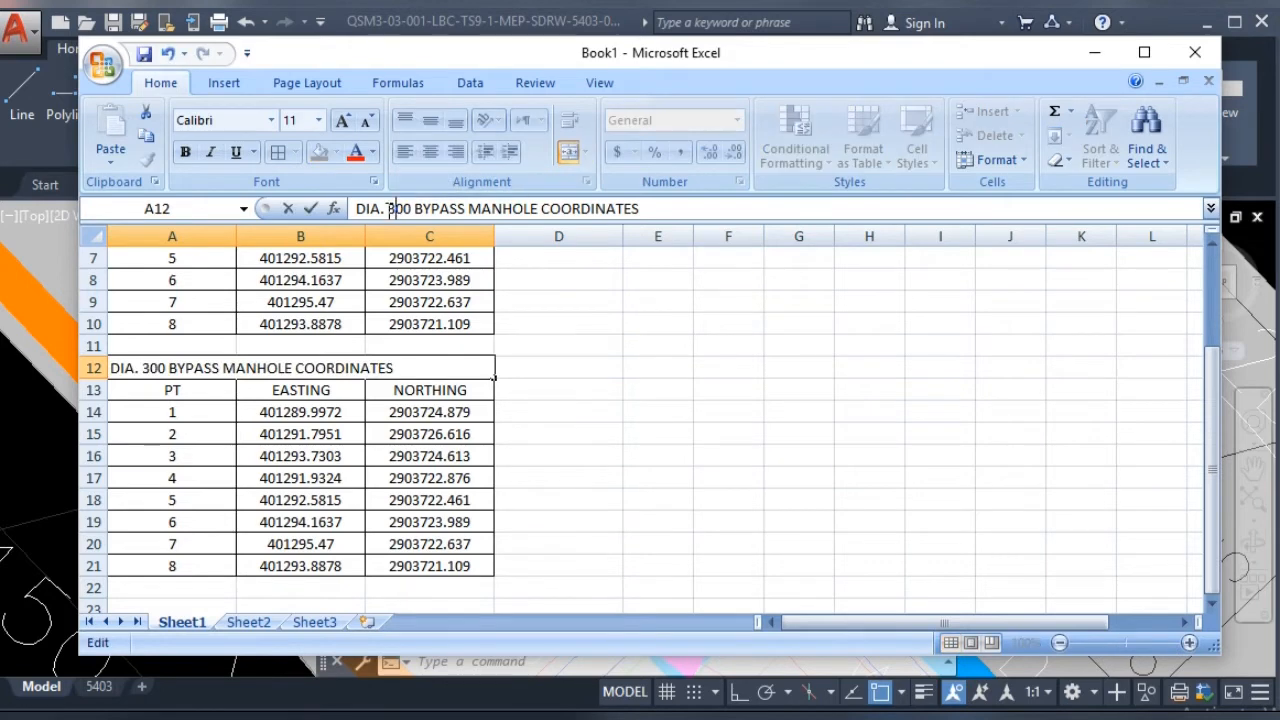
click(577, 412)
Clear the copied easting and northing values from cells B14 to C21.
drag(299, 418, 441, 563)
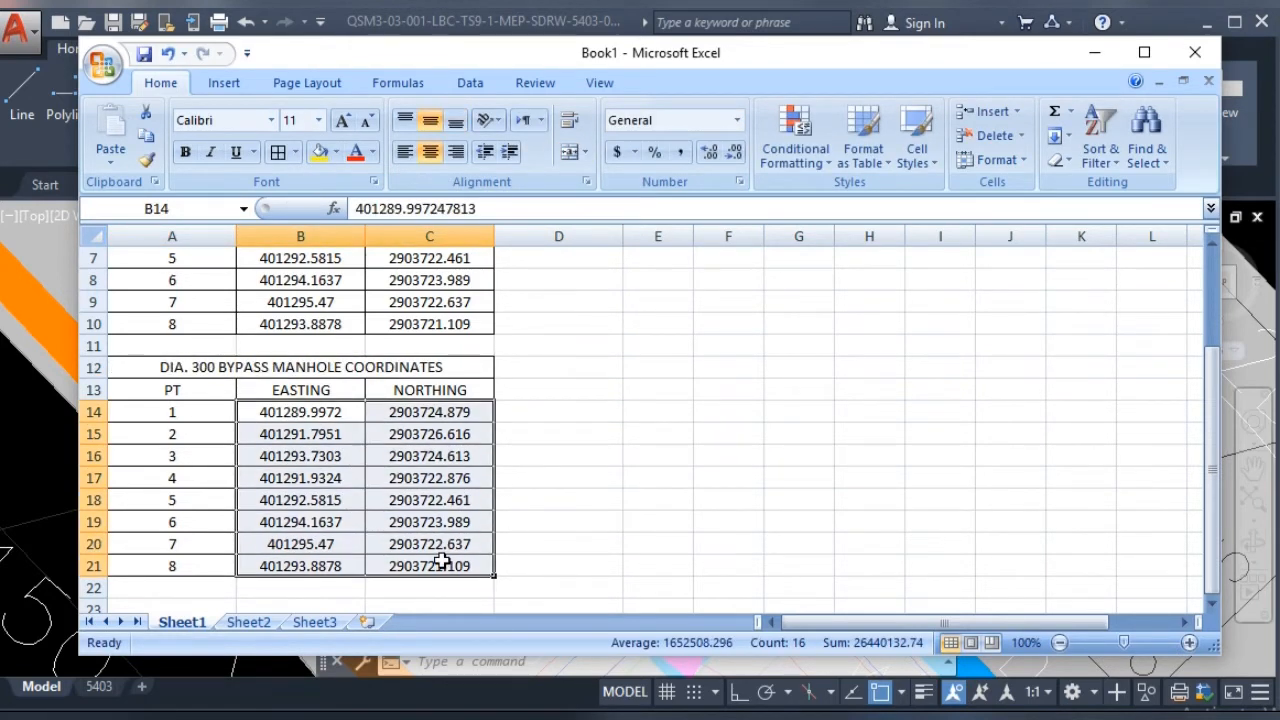
key(Delete)
click(570, 486)
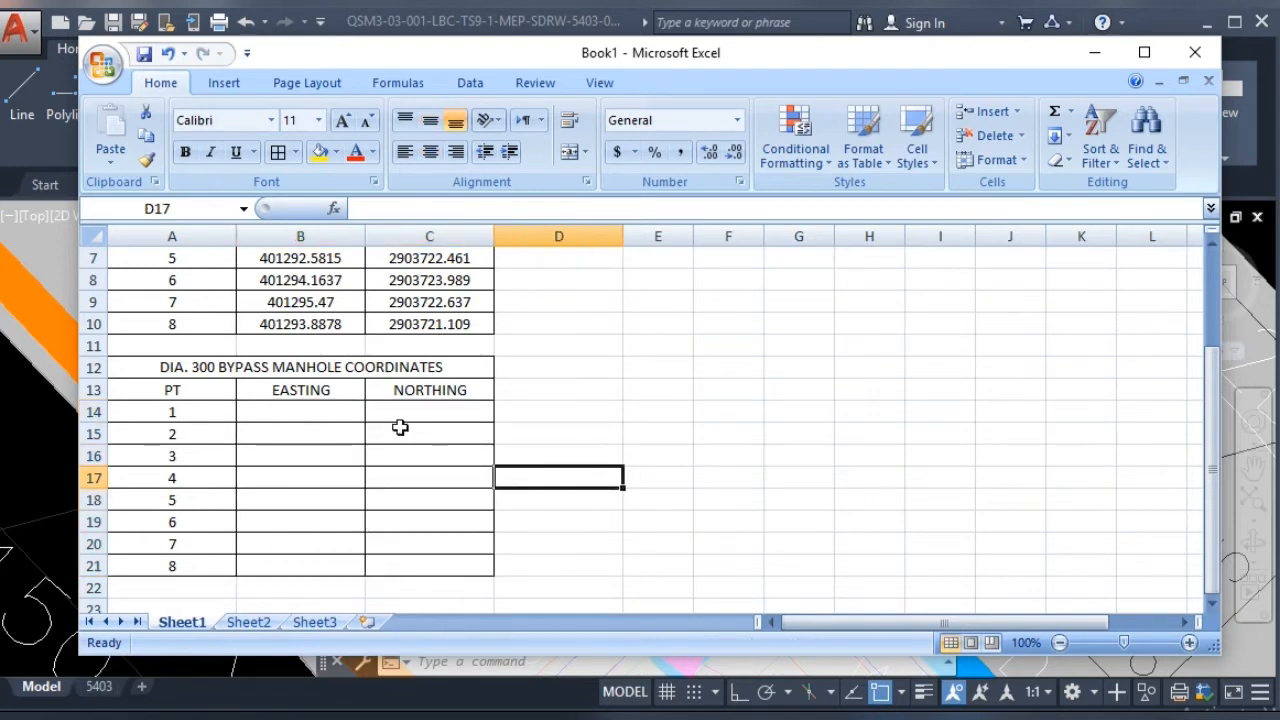
Select B14 as the export start cell, and switch to AutoCAD at the two manholes on the DIA. 300 bypass.
click(307, 408)
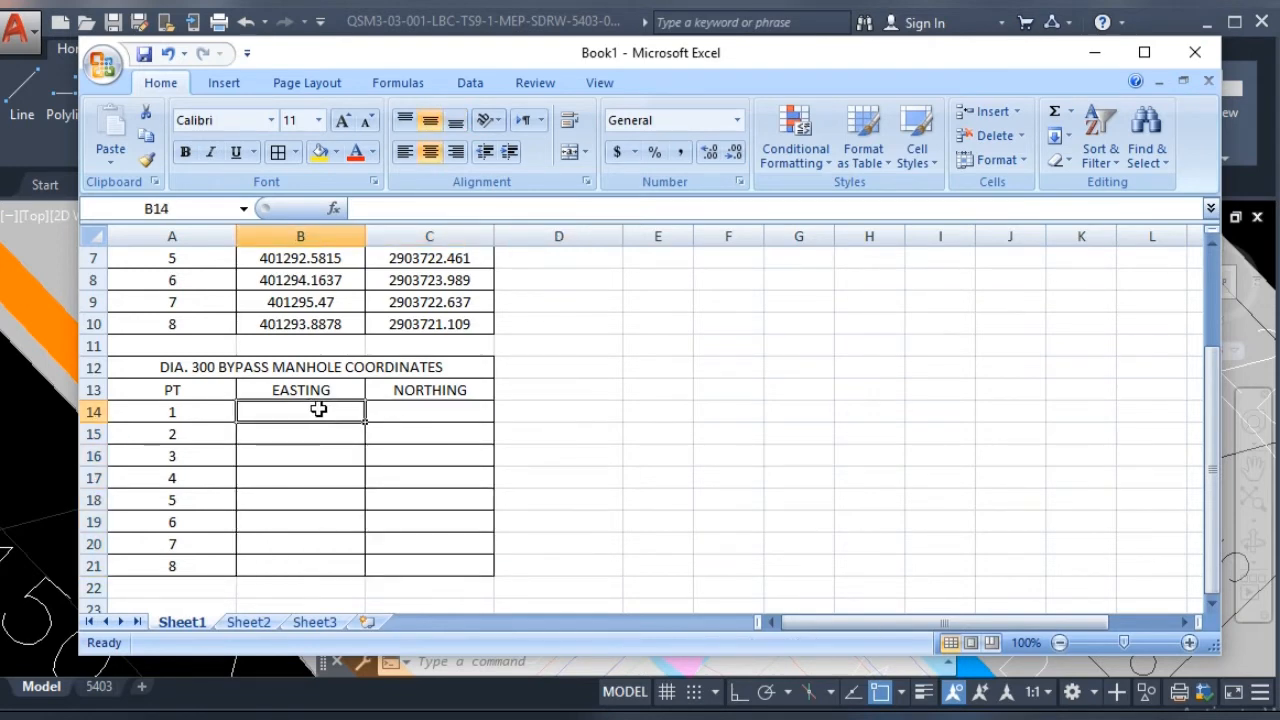
click(49, 455)
scroll(400, 481, up, 3)
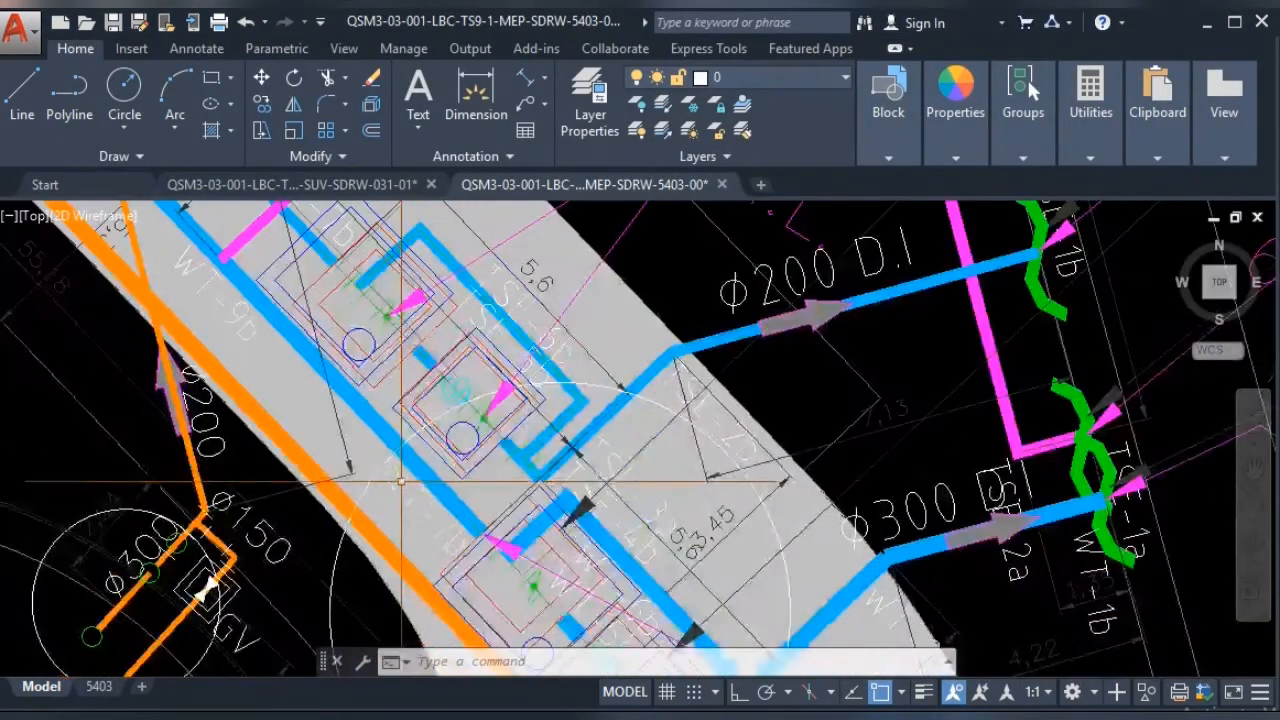
middle_drag(417, 517, 391, 413)
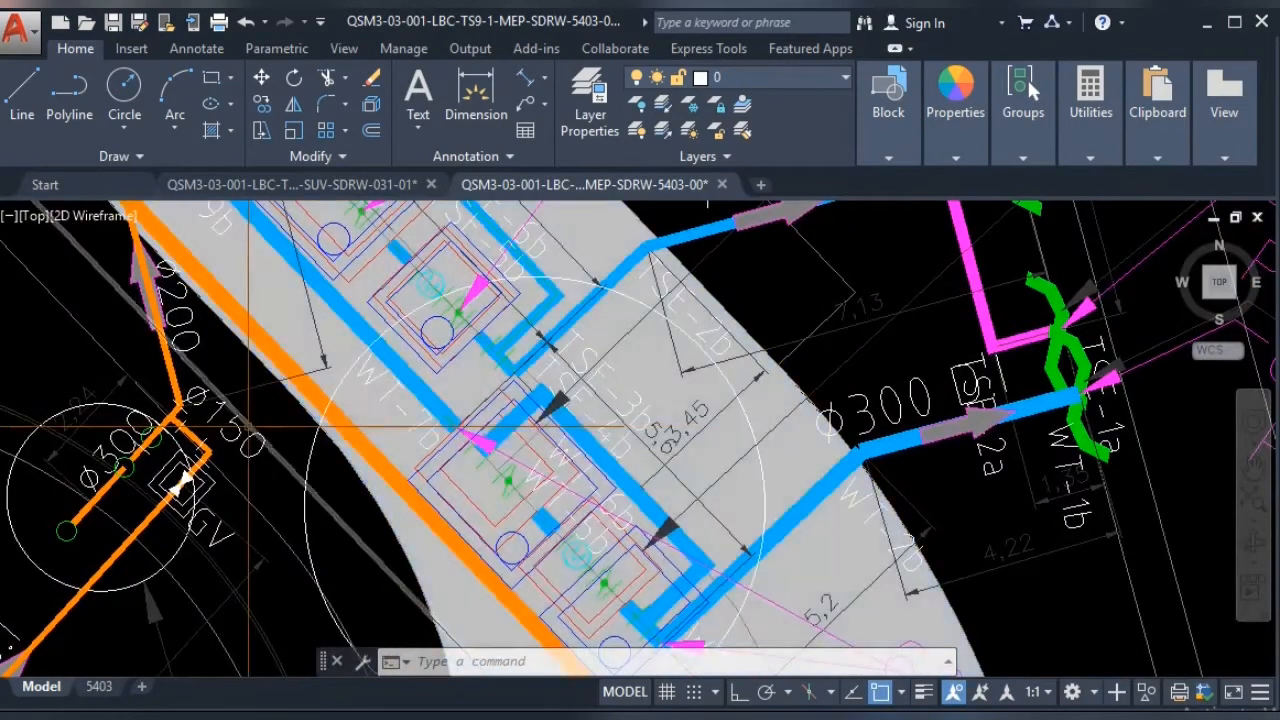
scroll(291, 440, up, 2)
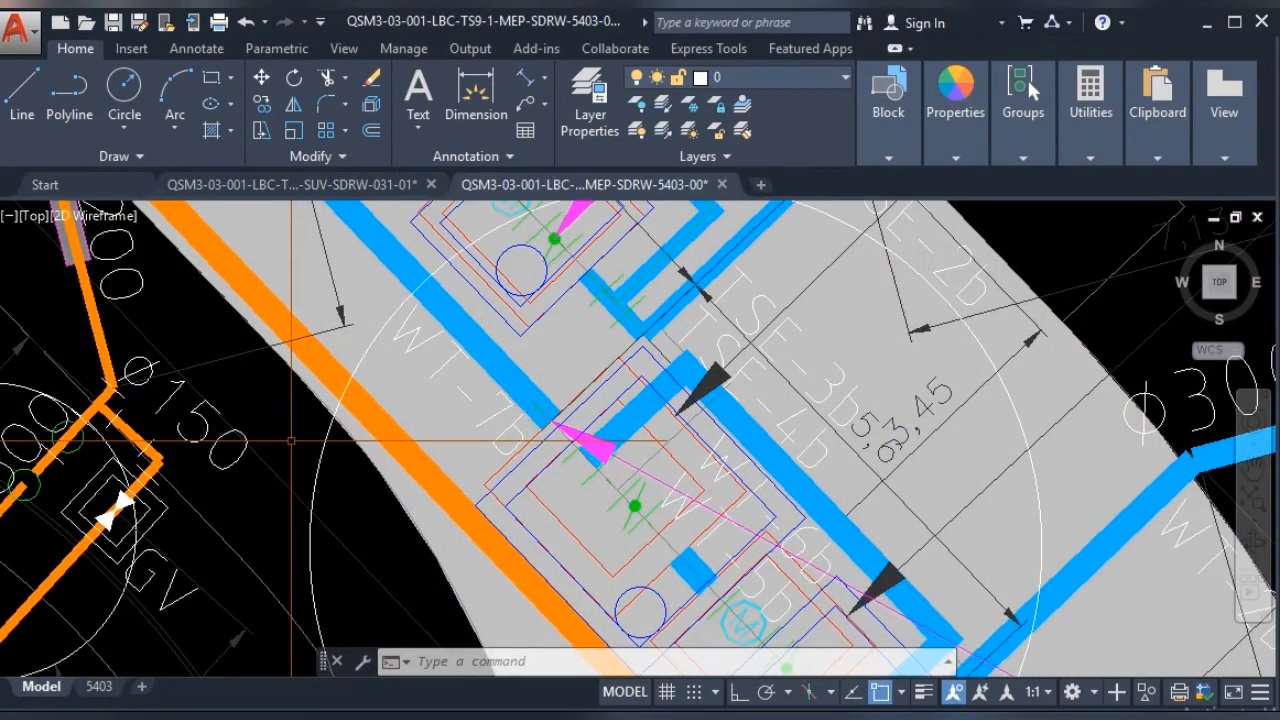
text(cl)
click(284, 428)
key(Escape)
key(Escape)
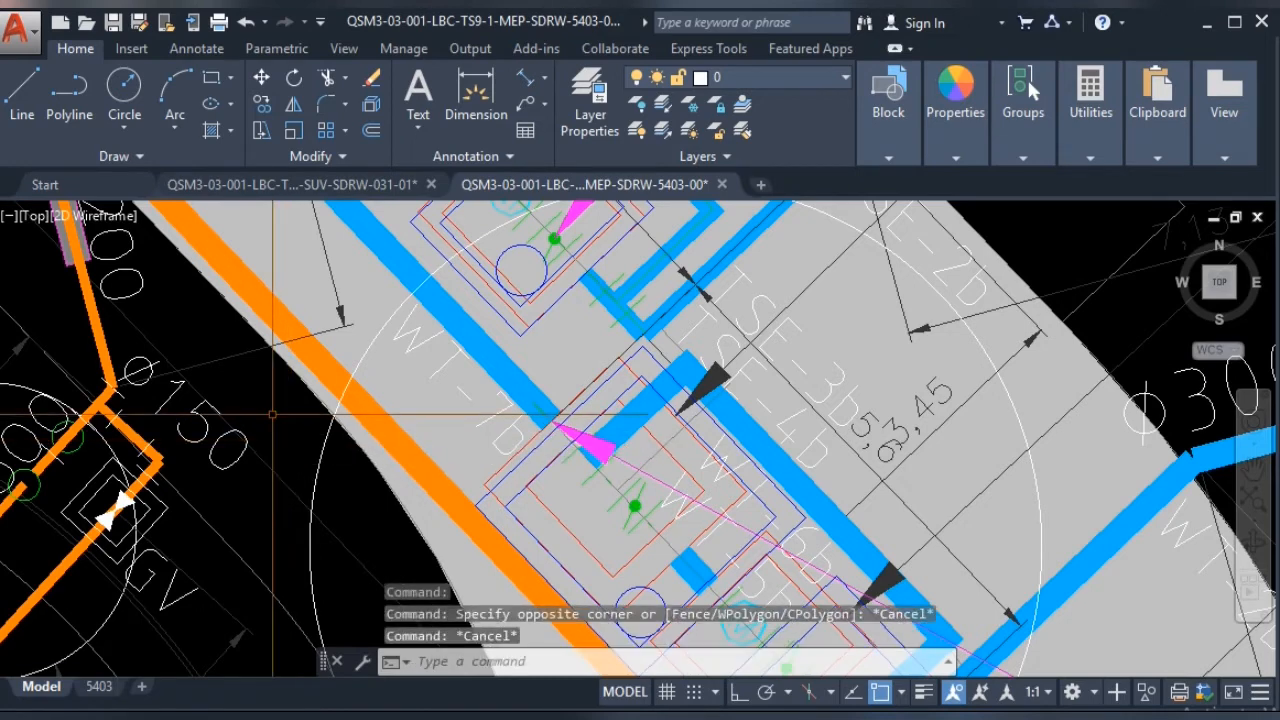
Run CLICK2XLS and pick the four outer corners of the upper DIA. 300 bypass manhole clockwise from its left corner.
text(cl)
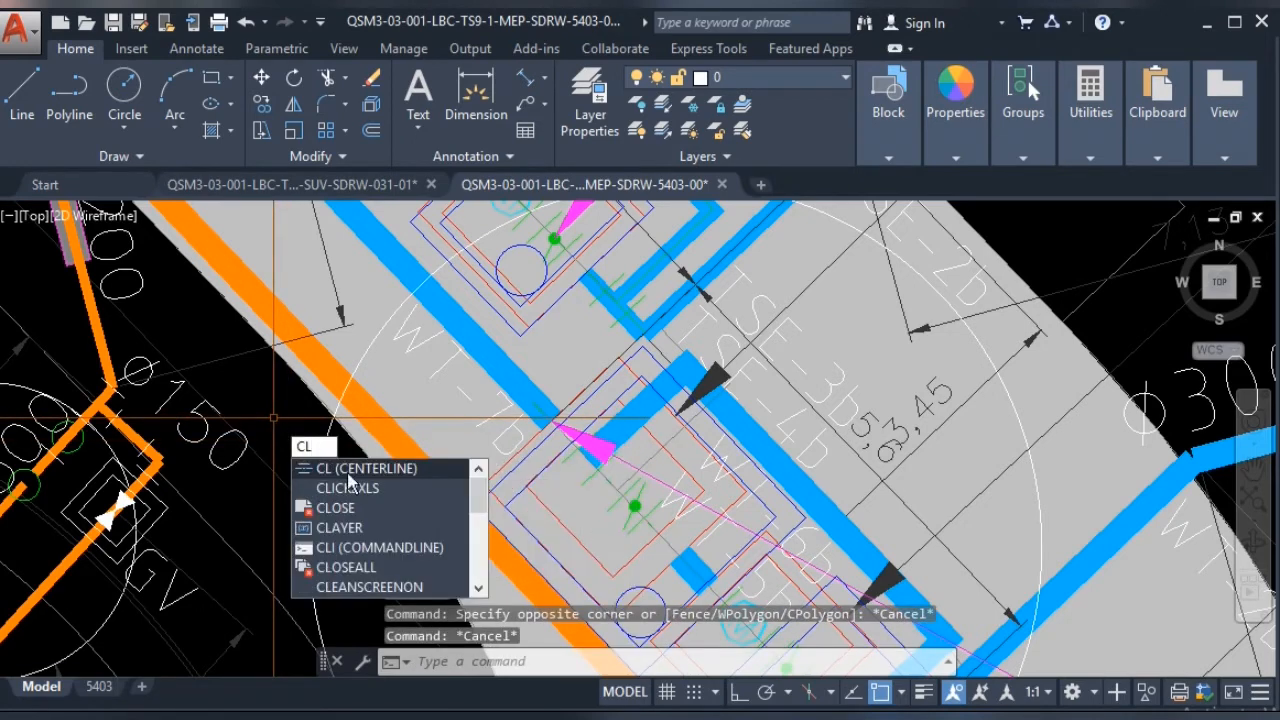
click(349, 487)
scroll(462, 478, up, 4)
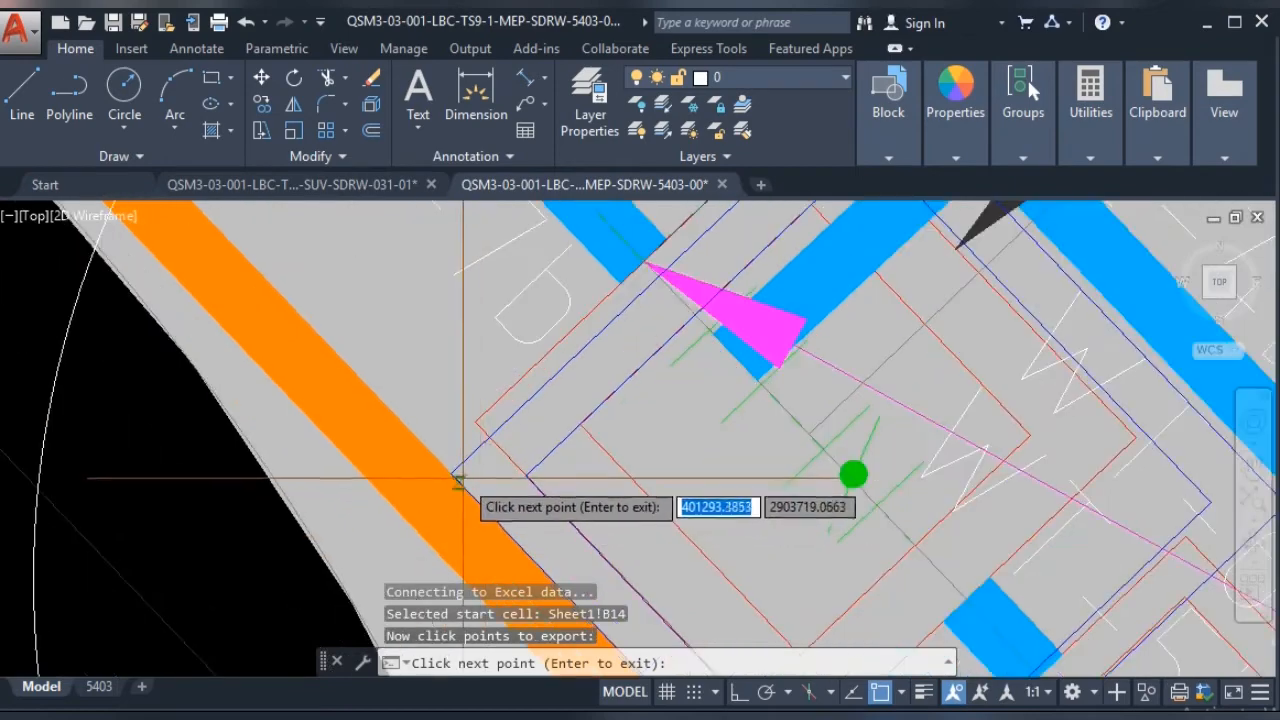
click(452, 478)
middle_drag(687, 274, 387, 494)
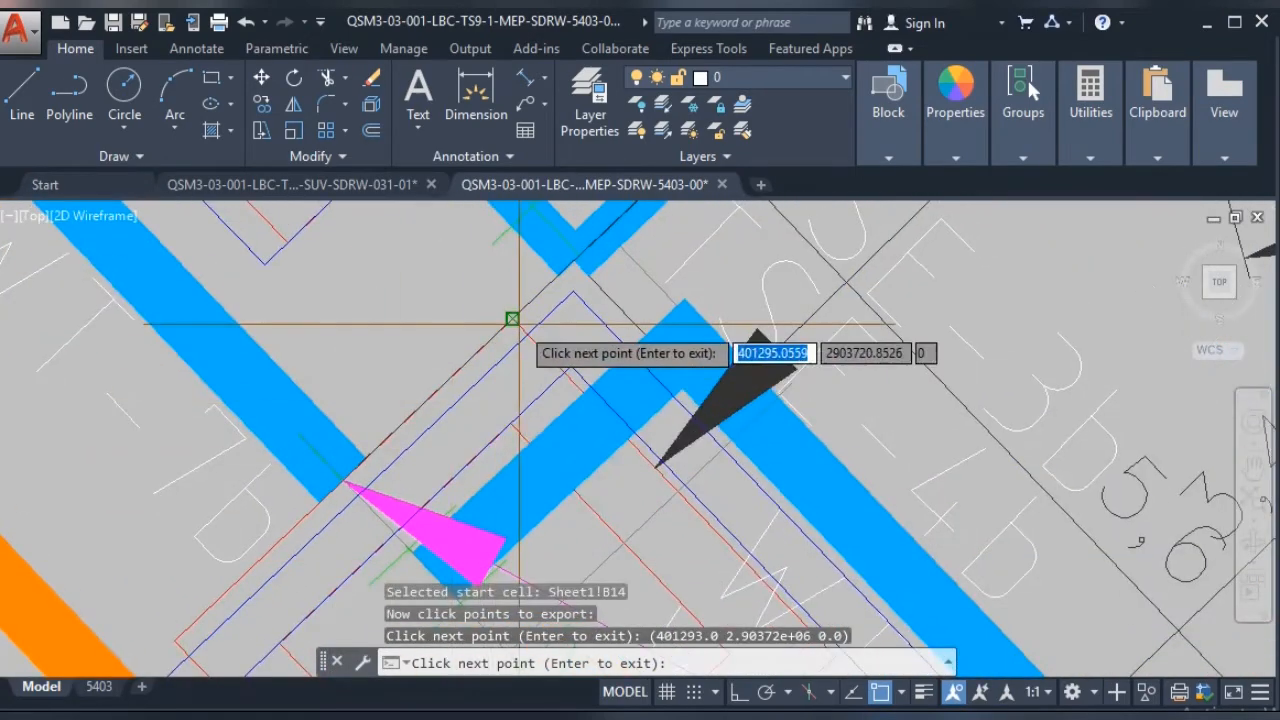
scroll(512, 319, down, 3)
click(440, 293)
scroll(440, 293, down, 3)
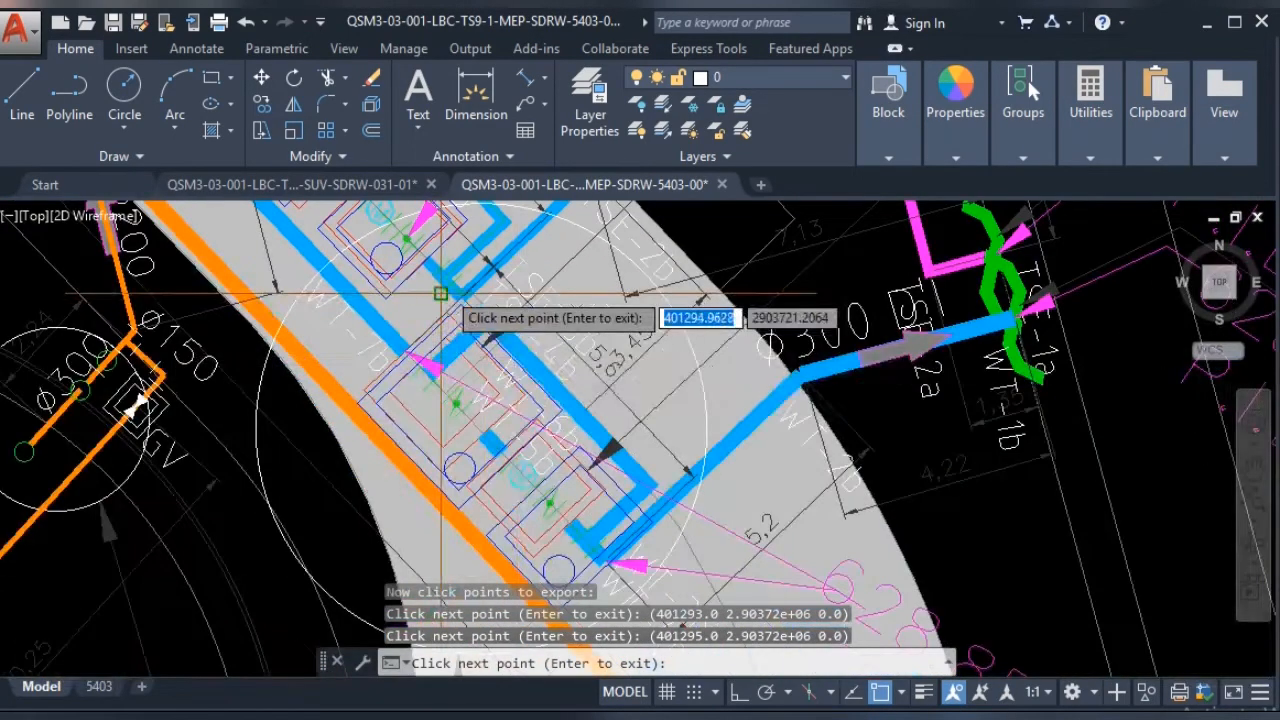
scroll(545, 407, up, 5)
click(568, 397)
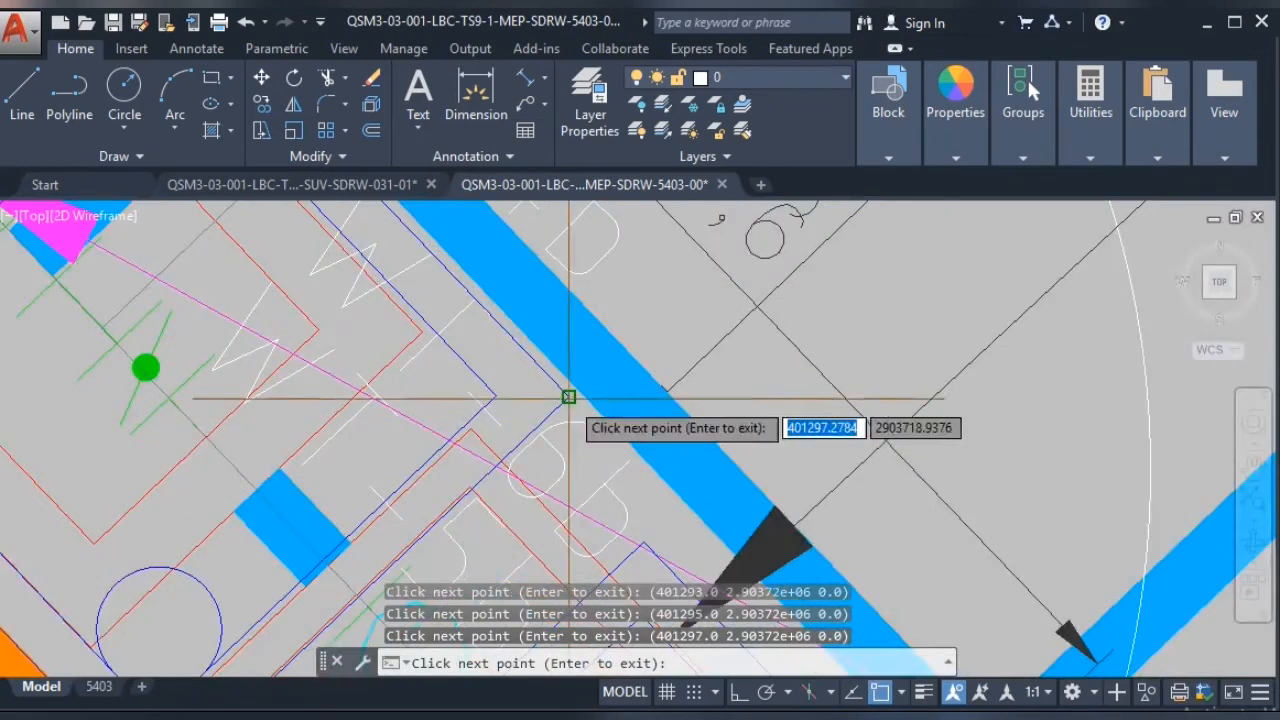
middle_drag(448, 457, 573, 207)
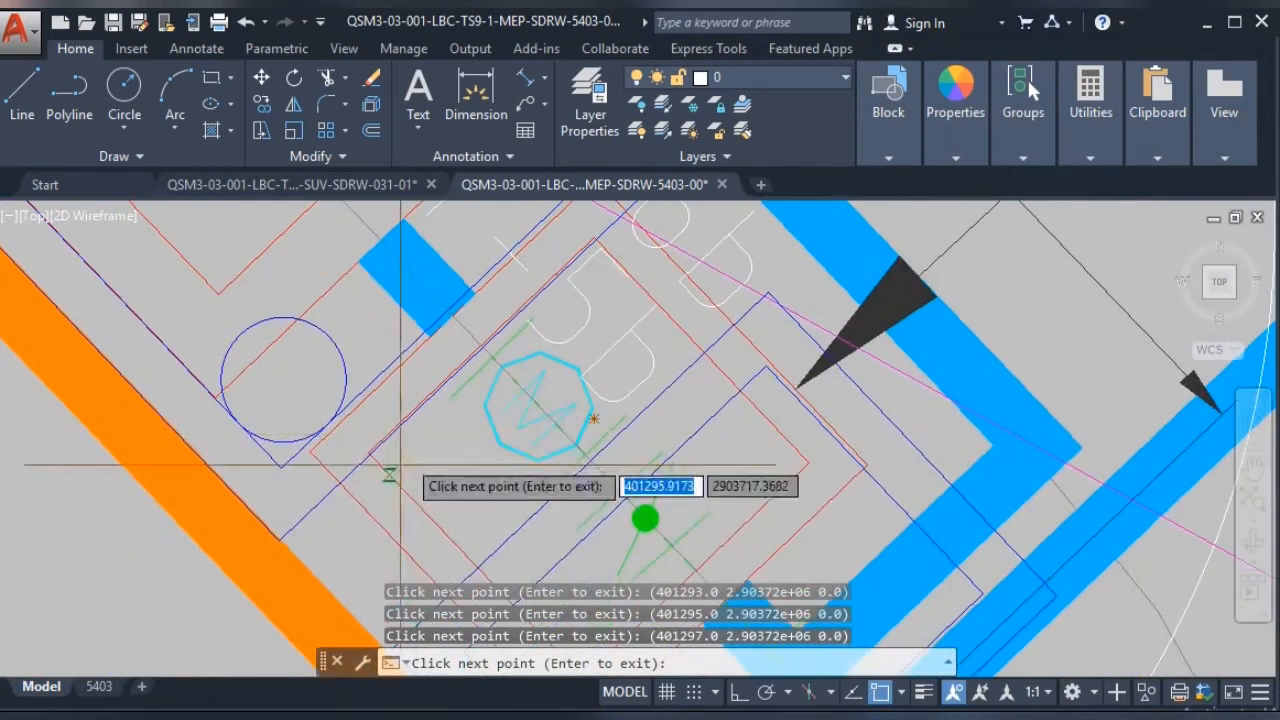
click(279, 541)
Pick the four outer corners of the lower DIA. 300 bypass manhole clockwise from its left corner, and end the export.
middle_drag(404, 521, 202, 257)
click(188, 386)
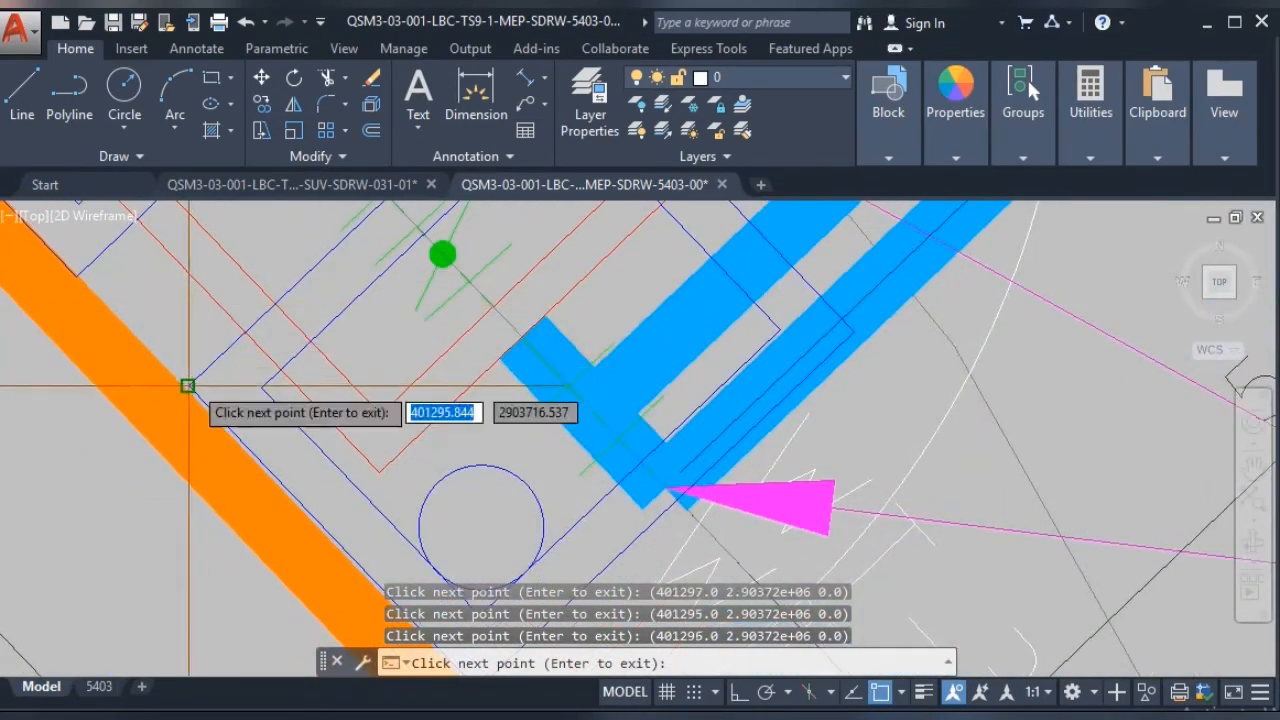
middle_drag(299, 337, 306, 607)
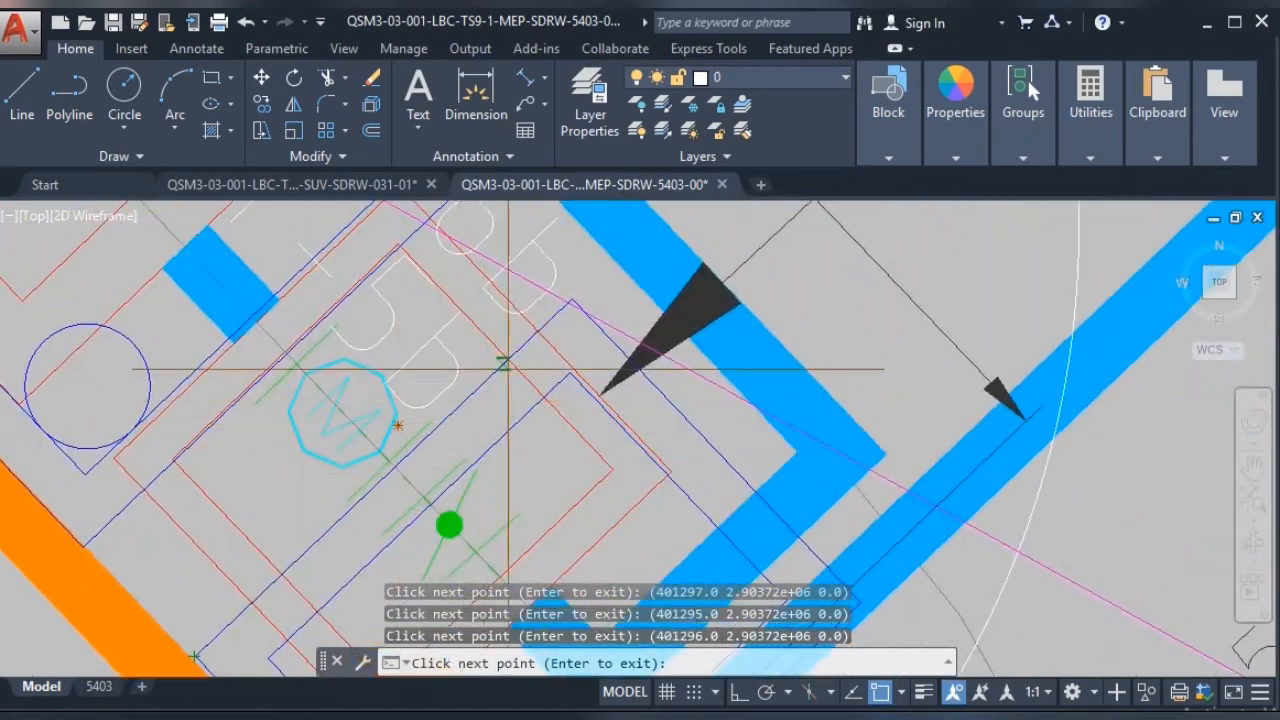
click(572, 298)
middle_drag(658, 397, 382, 208)
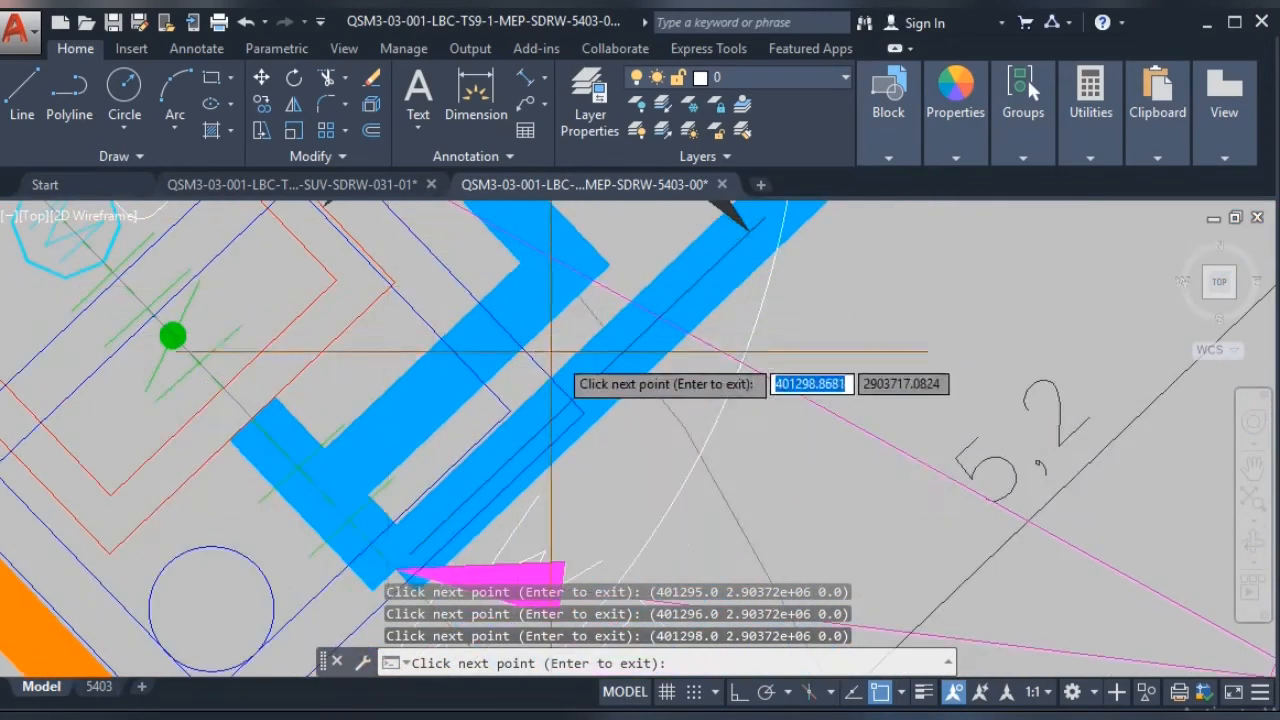
click(584, 411)
middle_drag(399, 471, 556, 249)
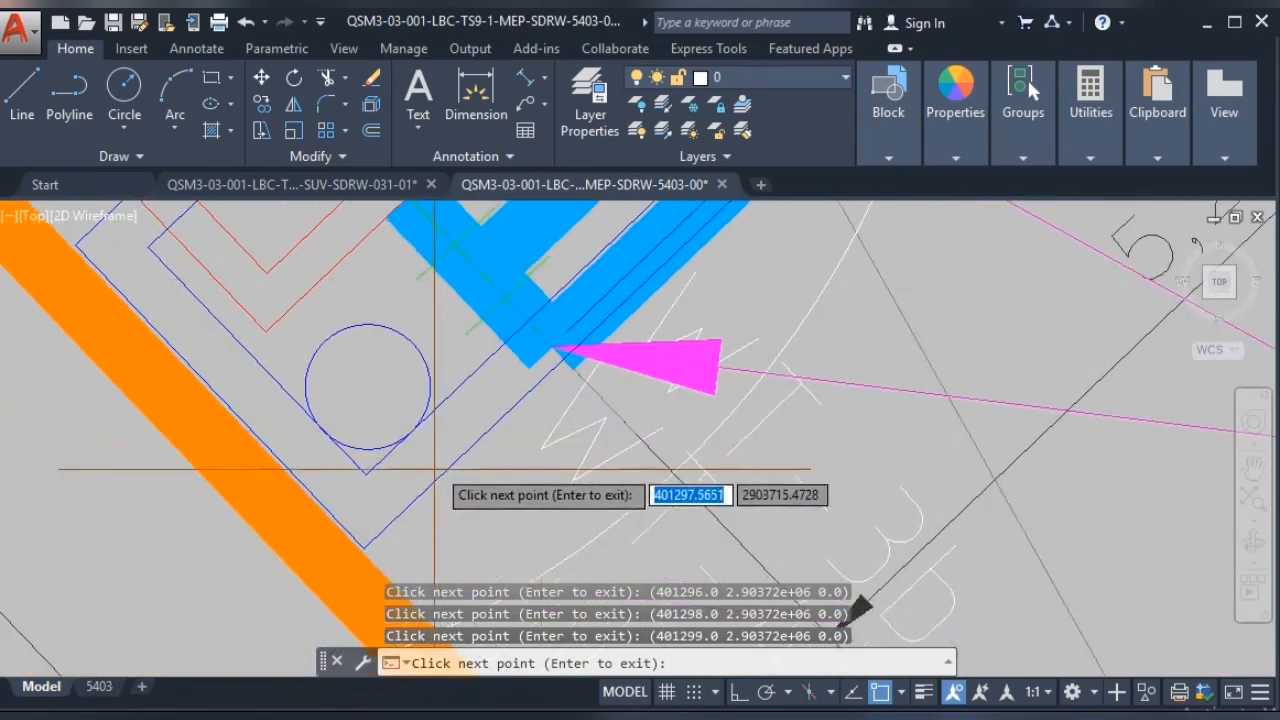
click(364, 547)
key(Escape)
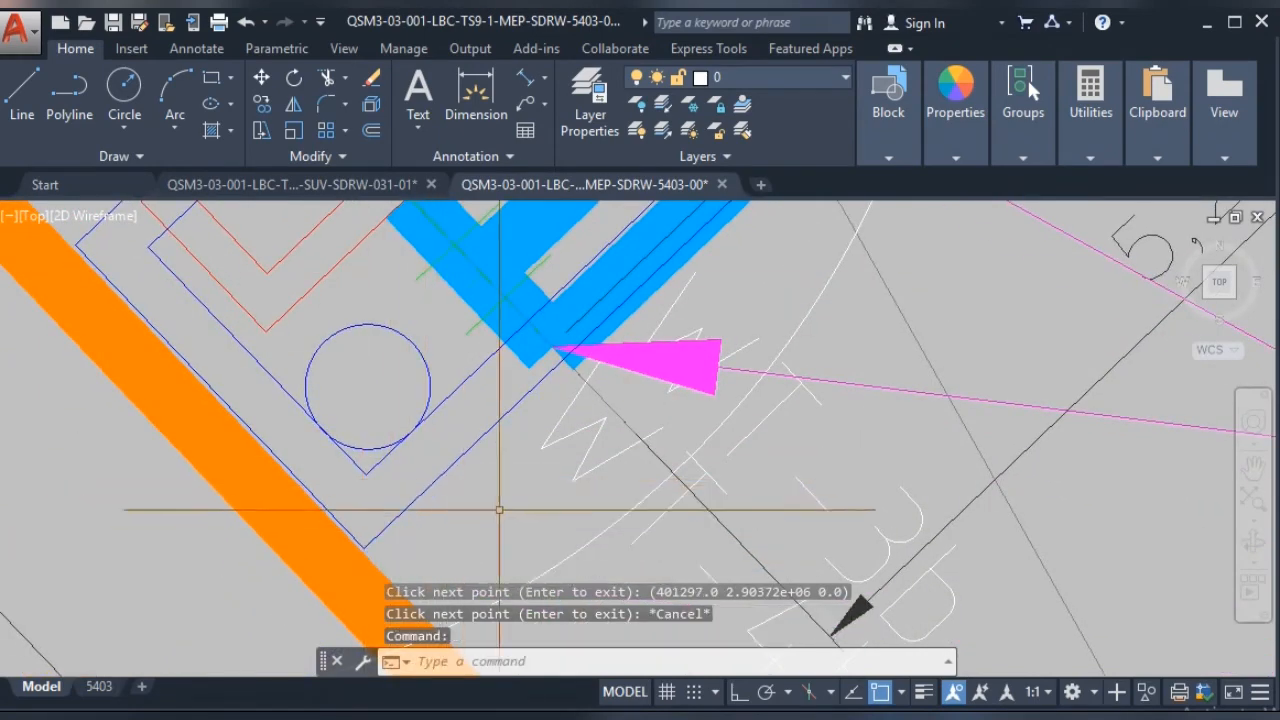
Switch back to Excel and clear the exported Z values from column D.
key(alt+Tab)
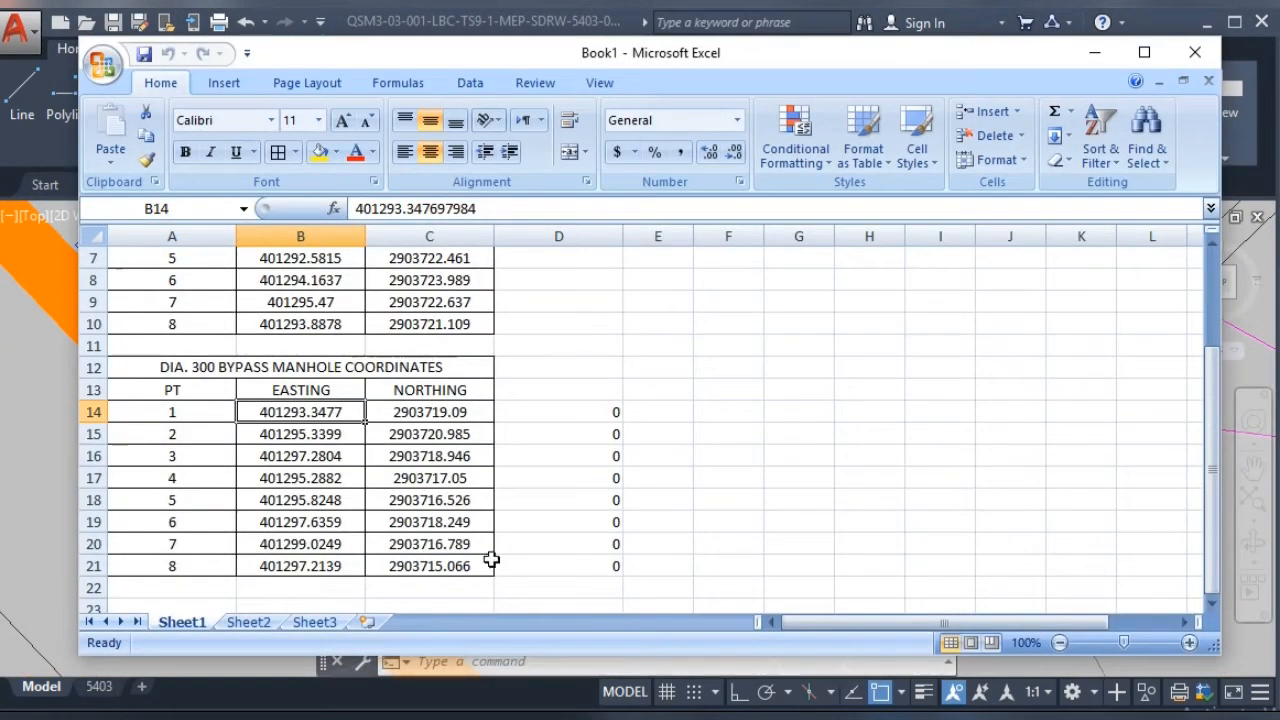
click(579, 236)
key(Delete)
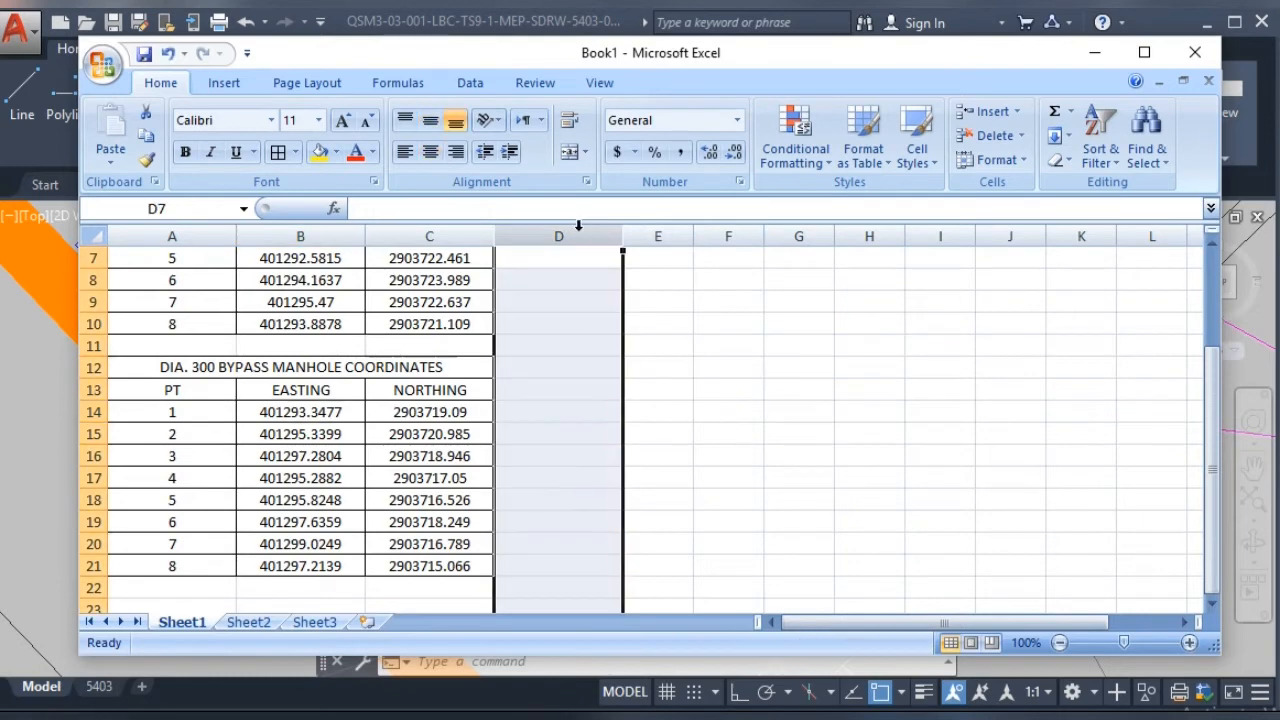
click(728, 433)
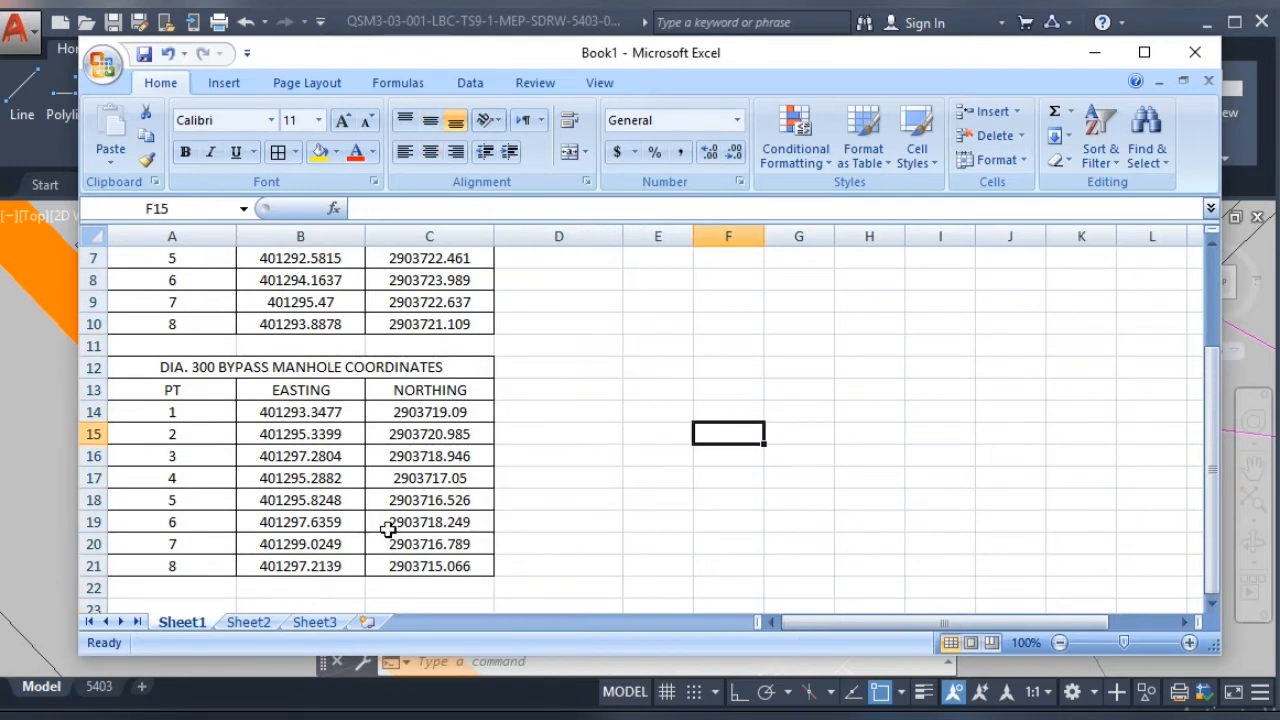
Format the DIA. 200 easting and northing values in B3:C10 to three decimal places.
scroll(338, 470, up, 2)
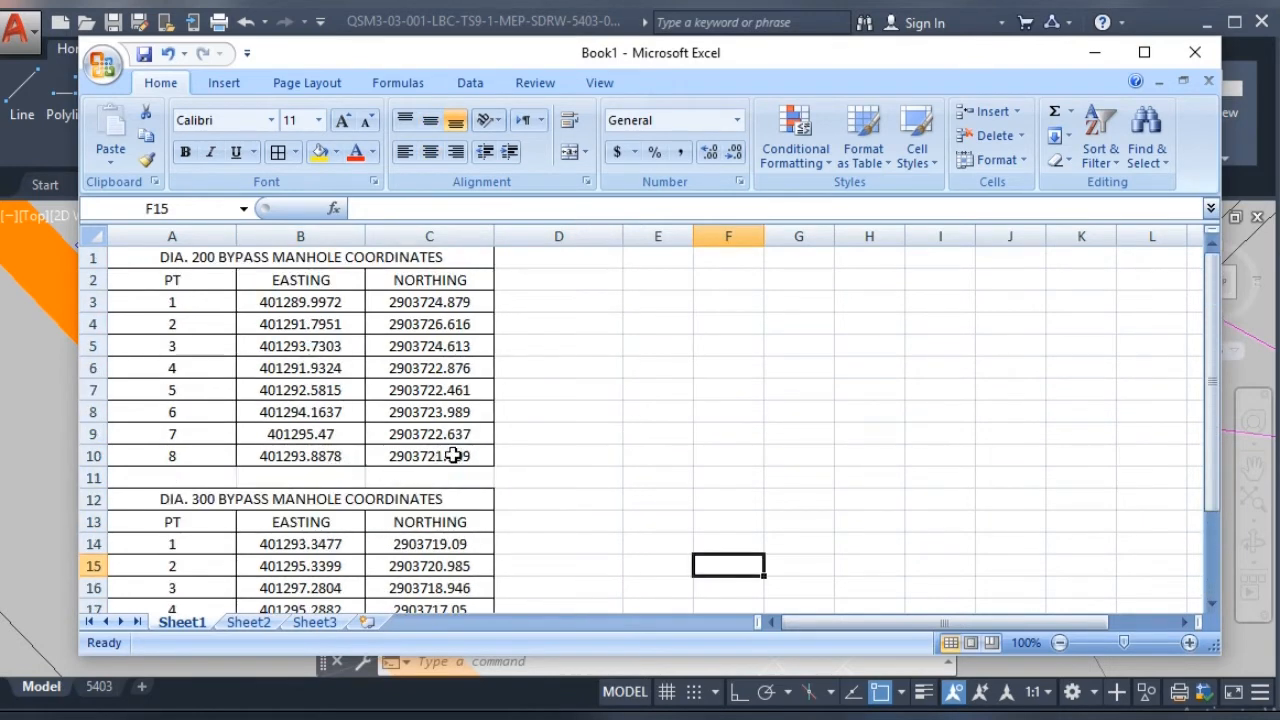
drag(454, 455, 284, 301)
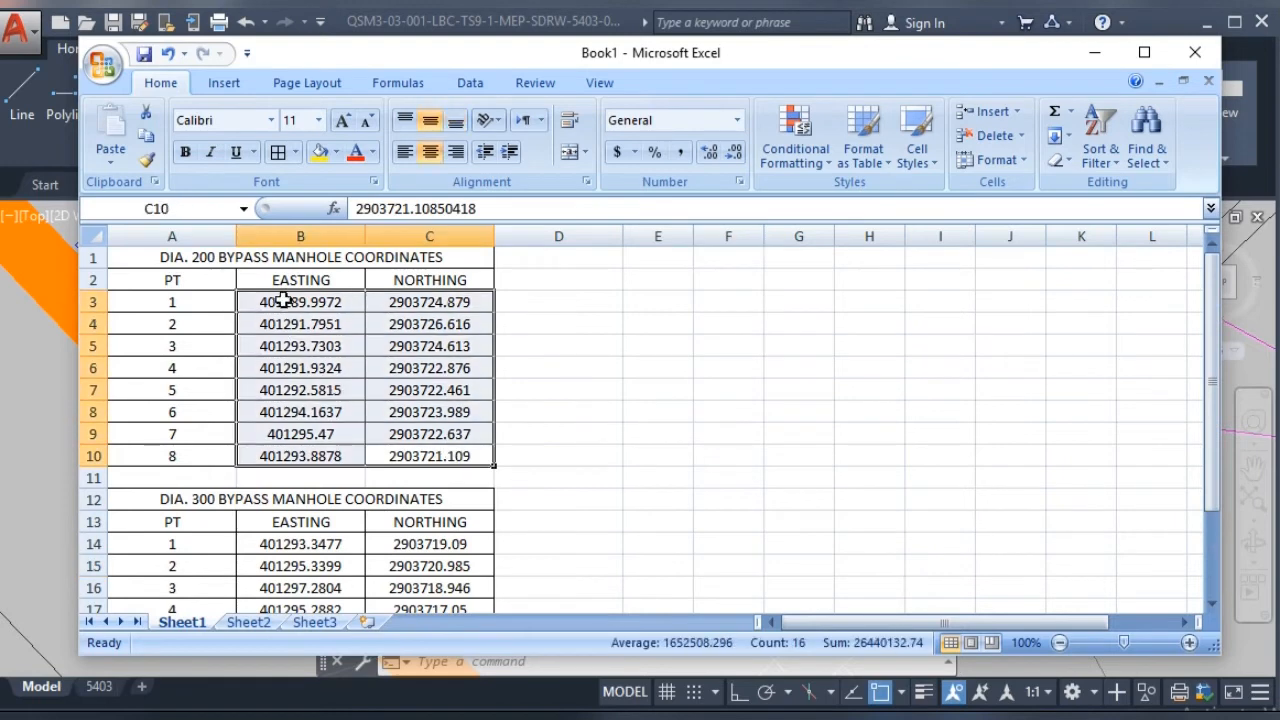
click(708, 153)
click(732, 153)
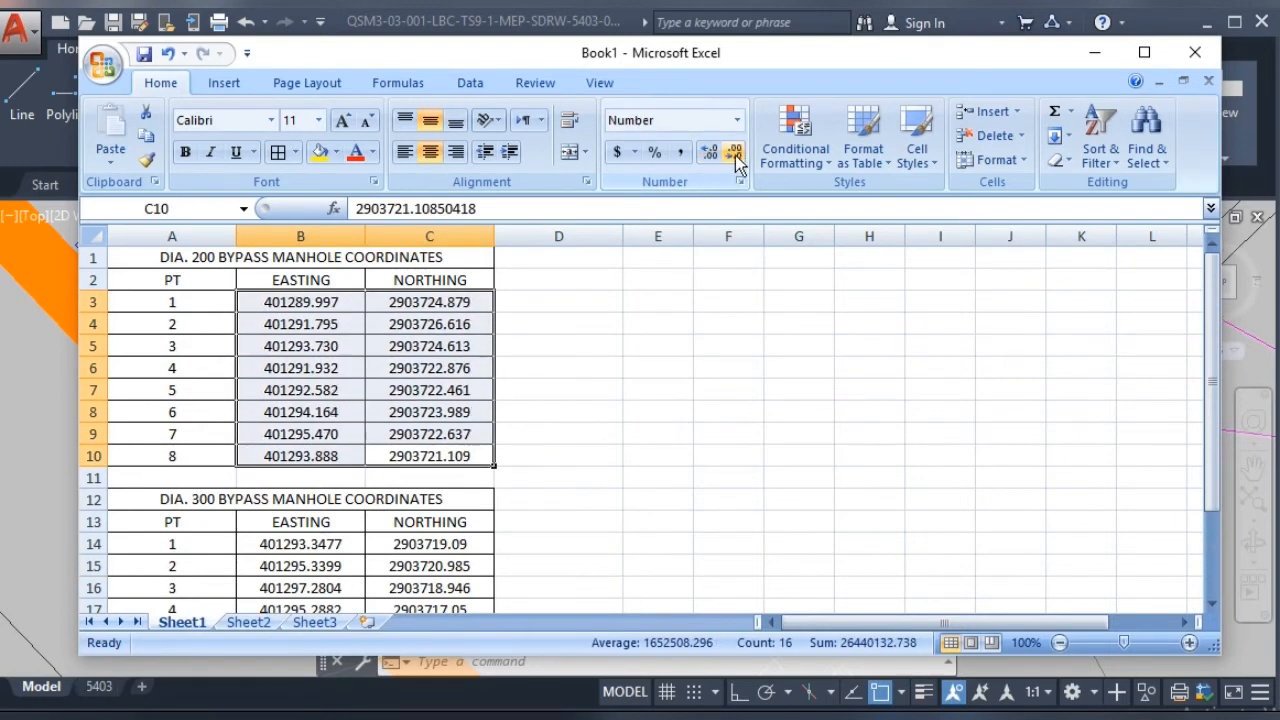
Format the DIA. 300 easting and northing values in B14:C21 to three decimal places.
click(444, 544)
scroll(444, 544, down, 2)
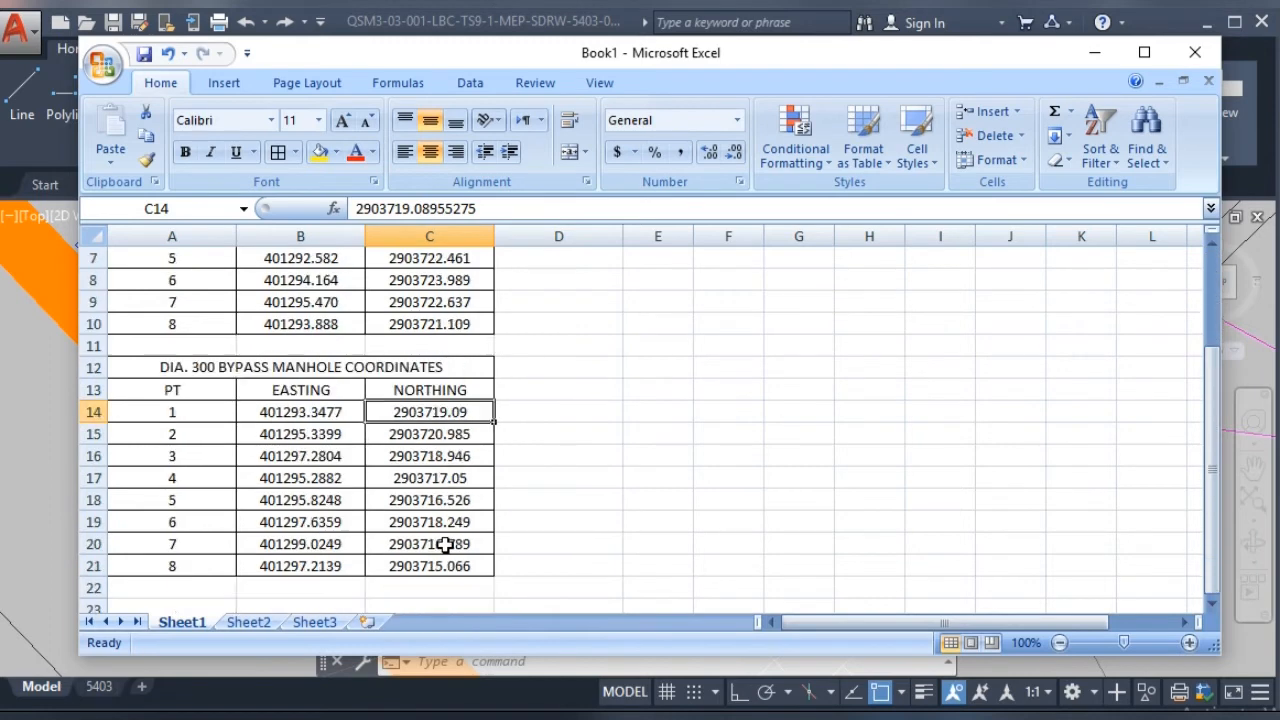
drag(441, 567, 290, 414)
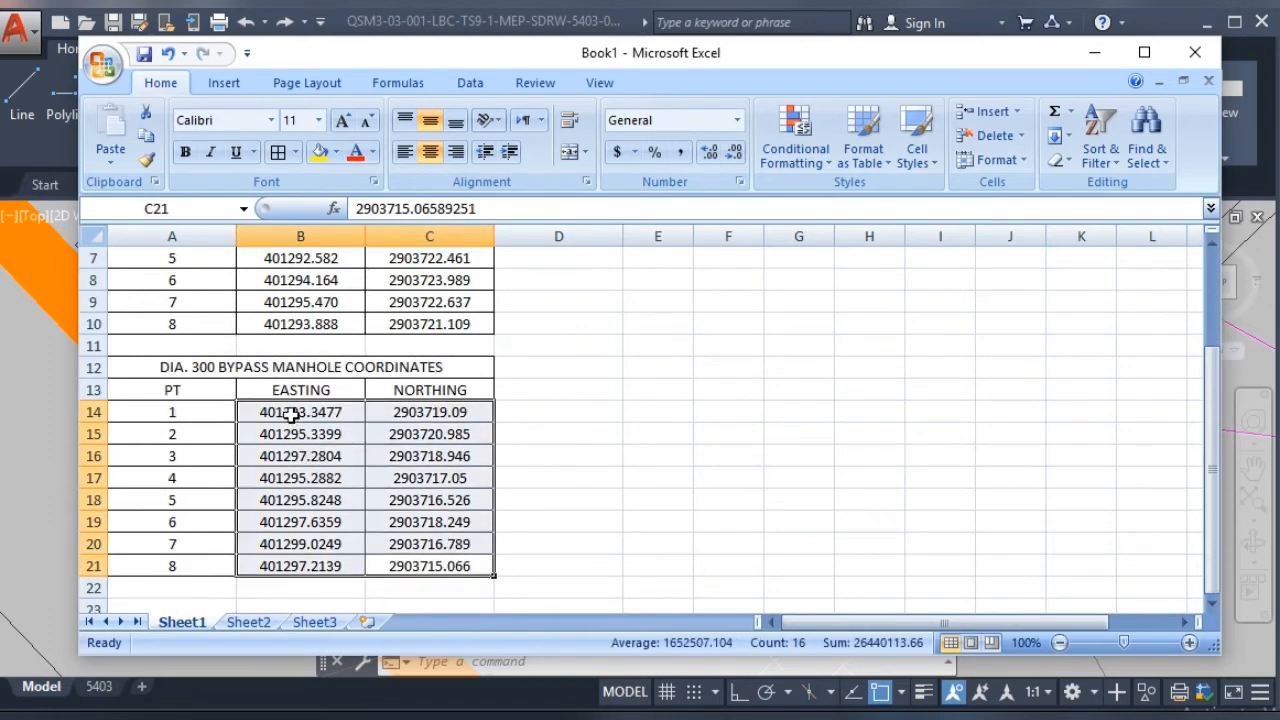
click(708, 153)
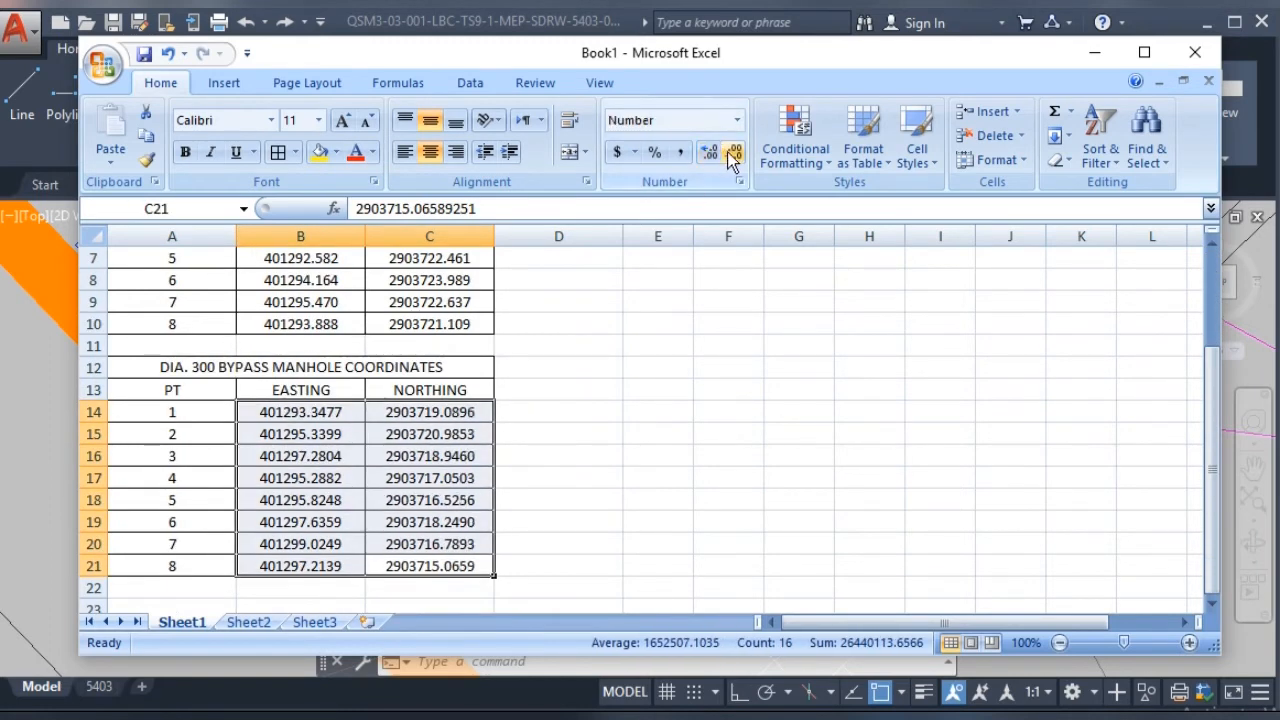
click(733, 155)
click(598, 422)
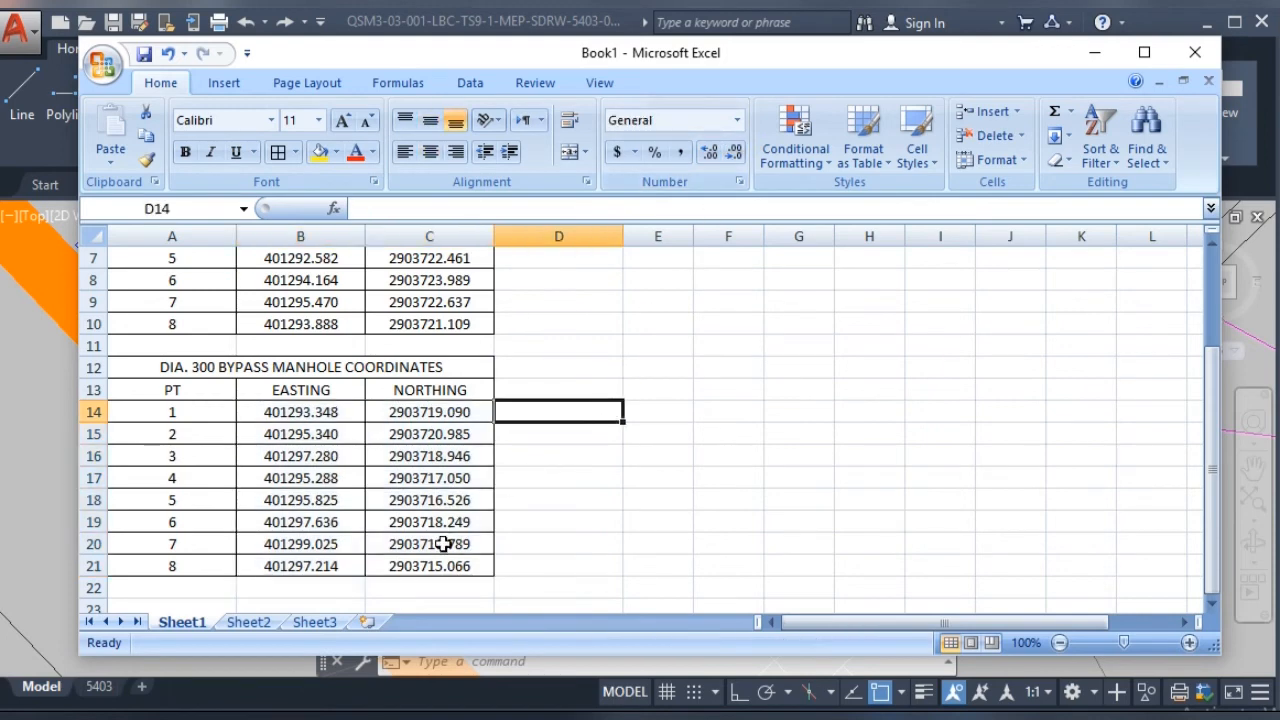
Make the title and column header rows of both the DIA. 300 and DIA. 200 coordinate tables bold.
drag(440, 388, 171, 366)
click(185, 152)
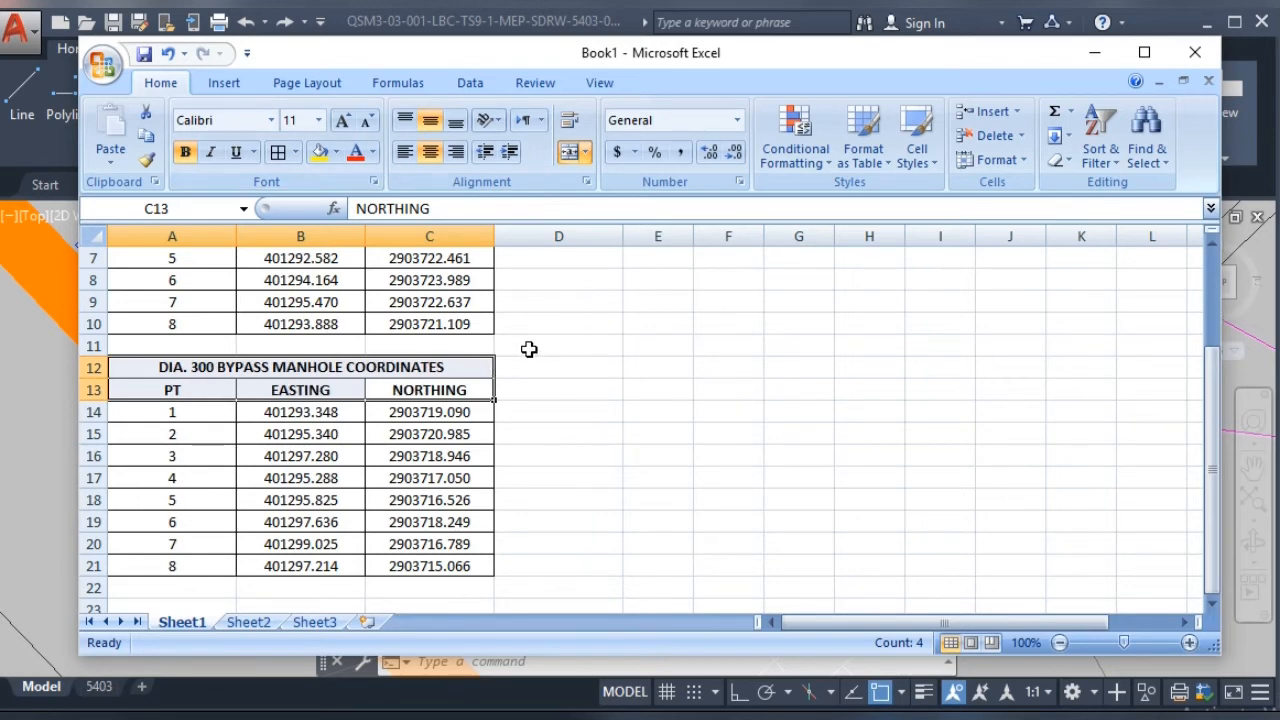
click(529, 349)
scroll(532, 360, up, 2)
drag(451, 279, 185, 251)
click(185, 152)
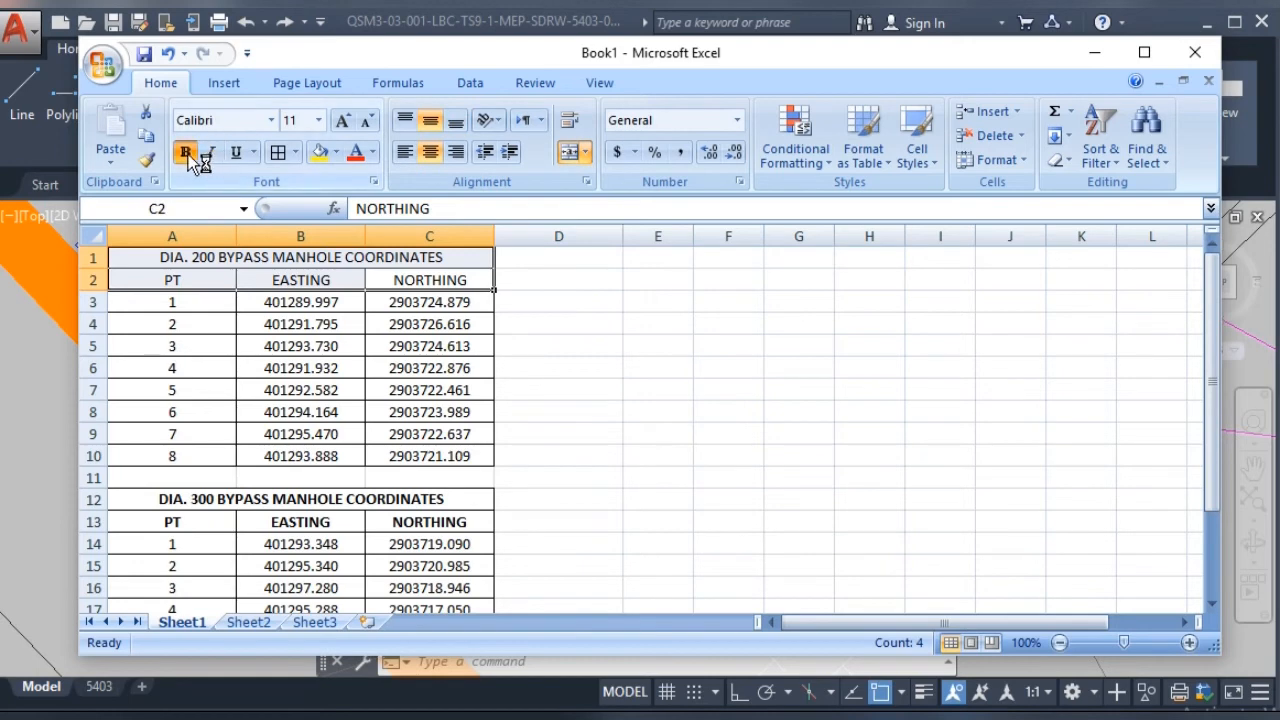
click(594, 386)
Save the workbook in the Documents folder as an Excel Workbook named BYPASS COORDINATES.
scroll(597, 397, down, 1)
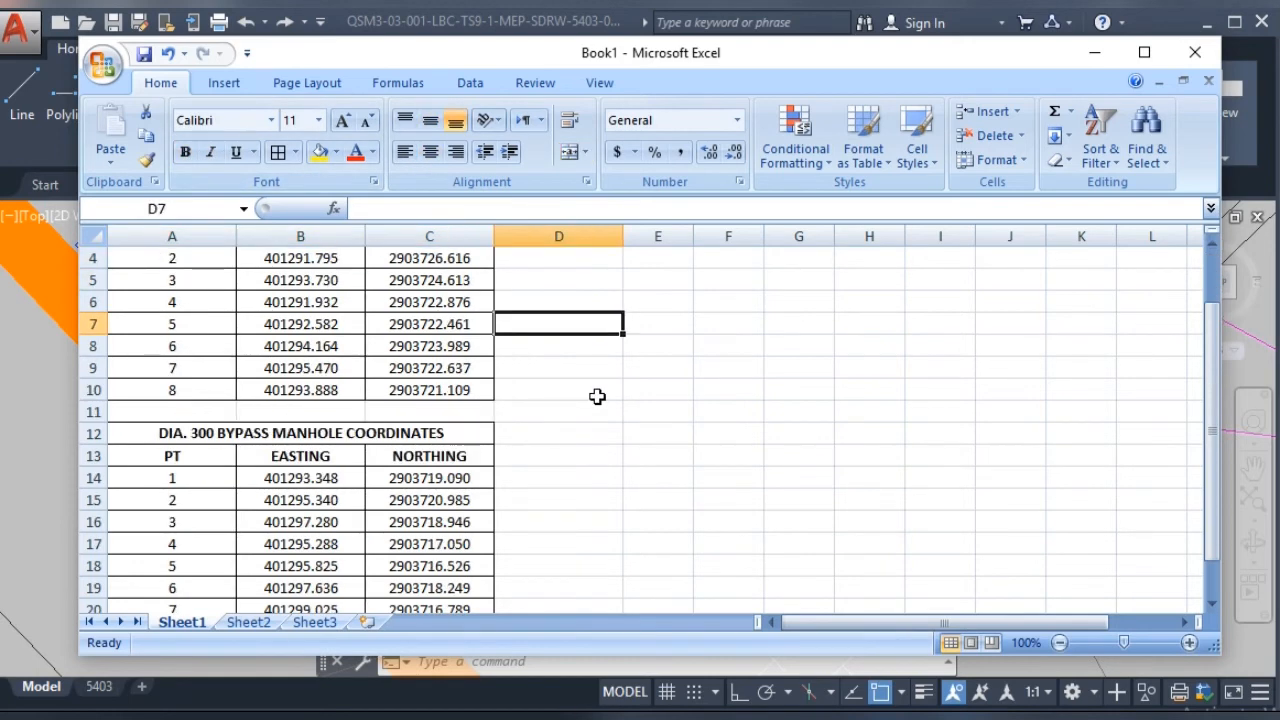
scroll(597, 397, down, 1)
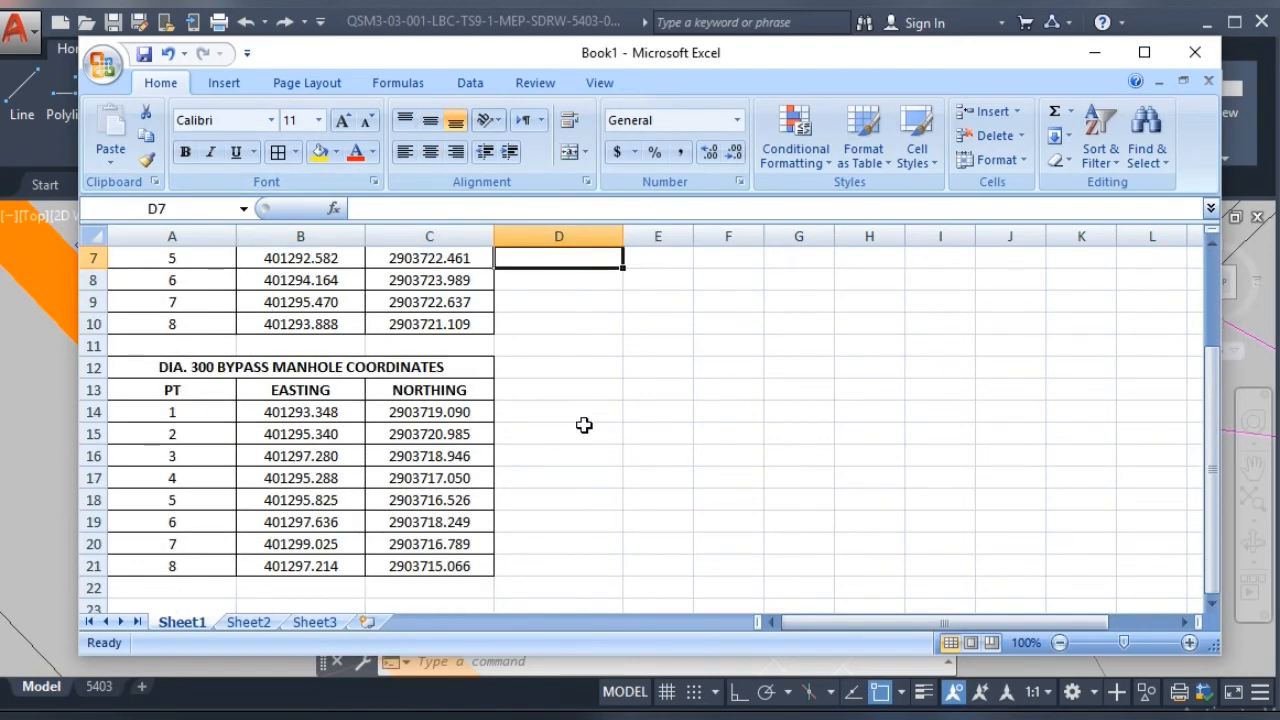
scroll(584, 425, up, 2)
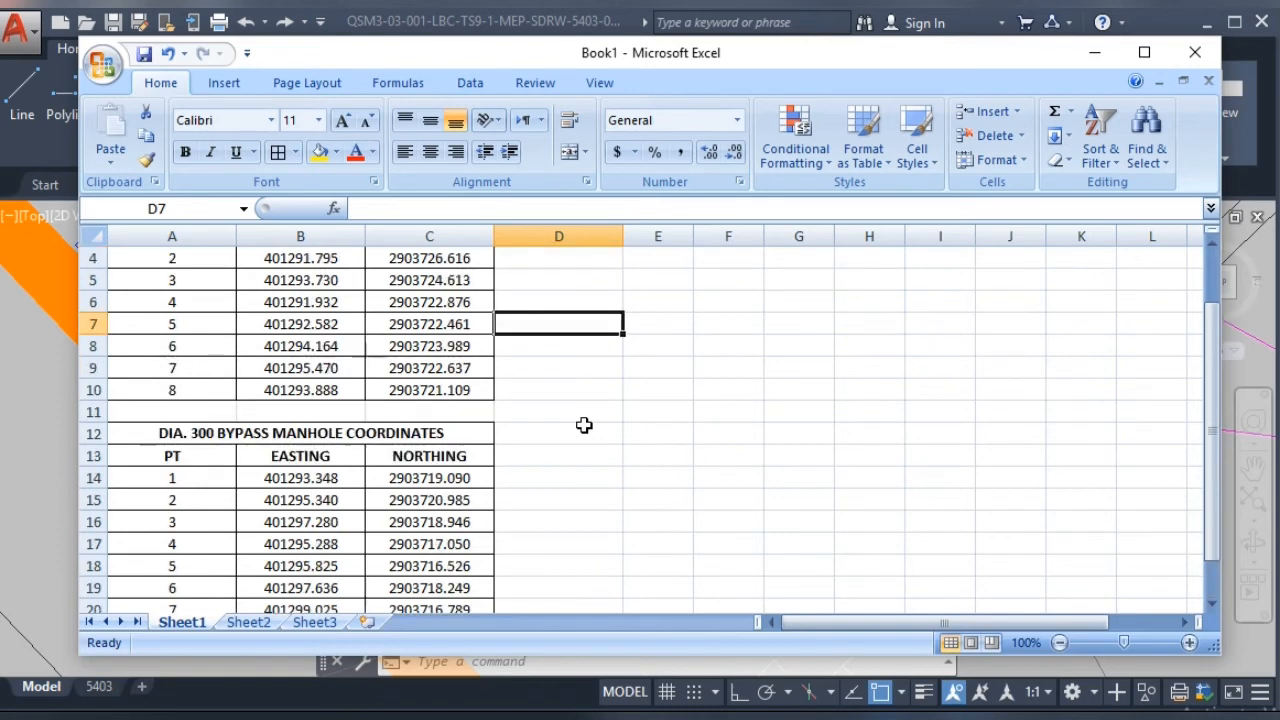
click(601, 297)
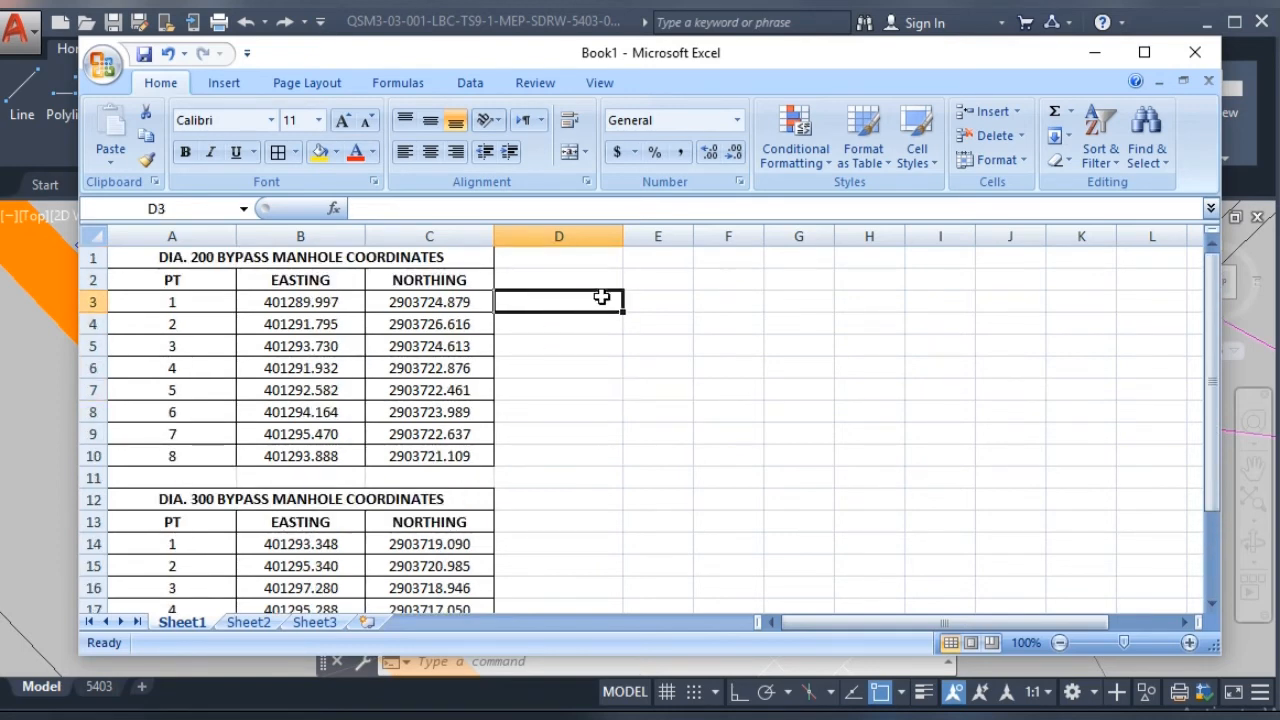
key(ctrl+s)
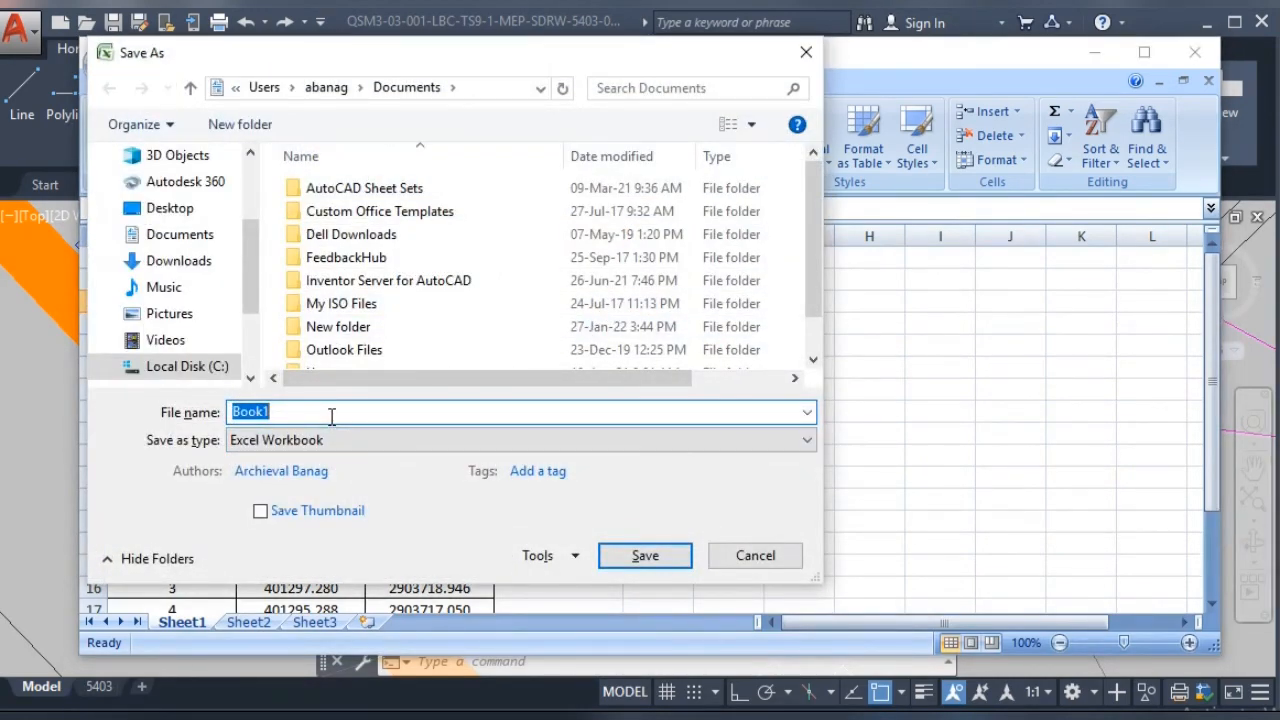
text(BYPASS COORDINATES)
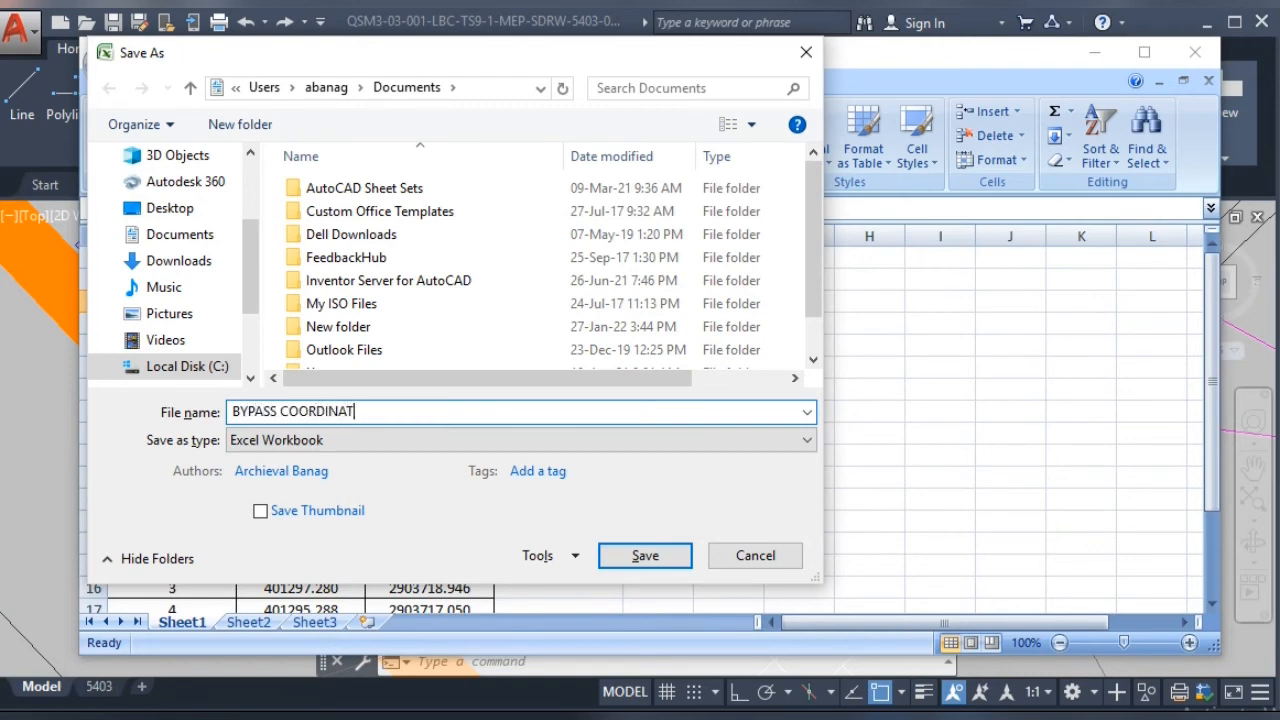
click(668, 564)
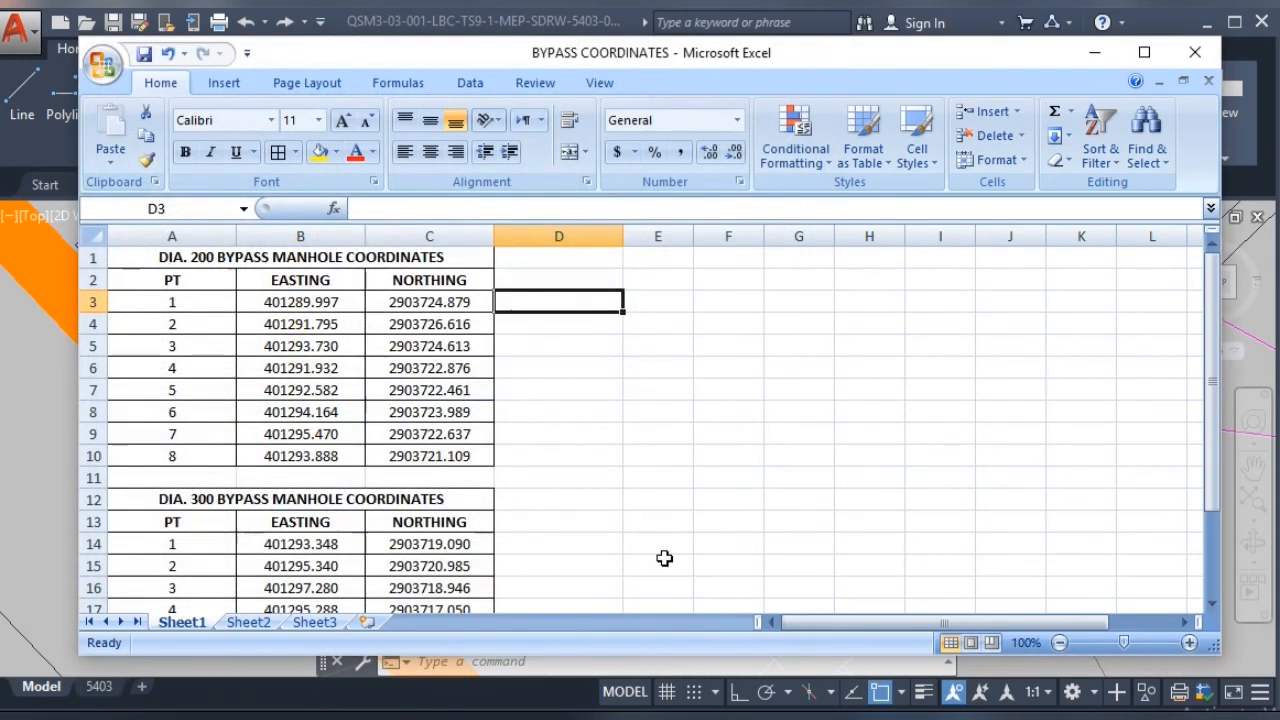